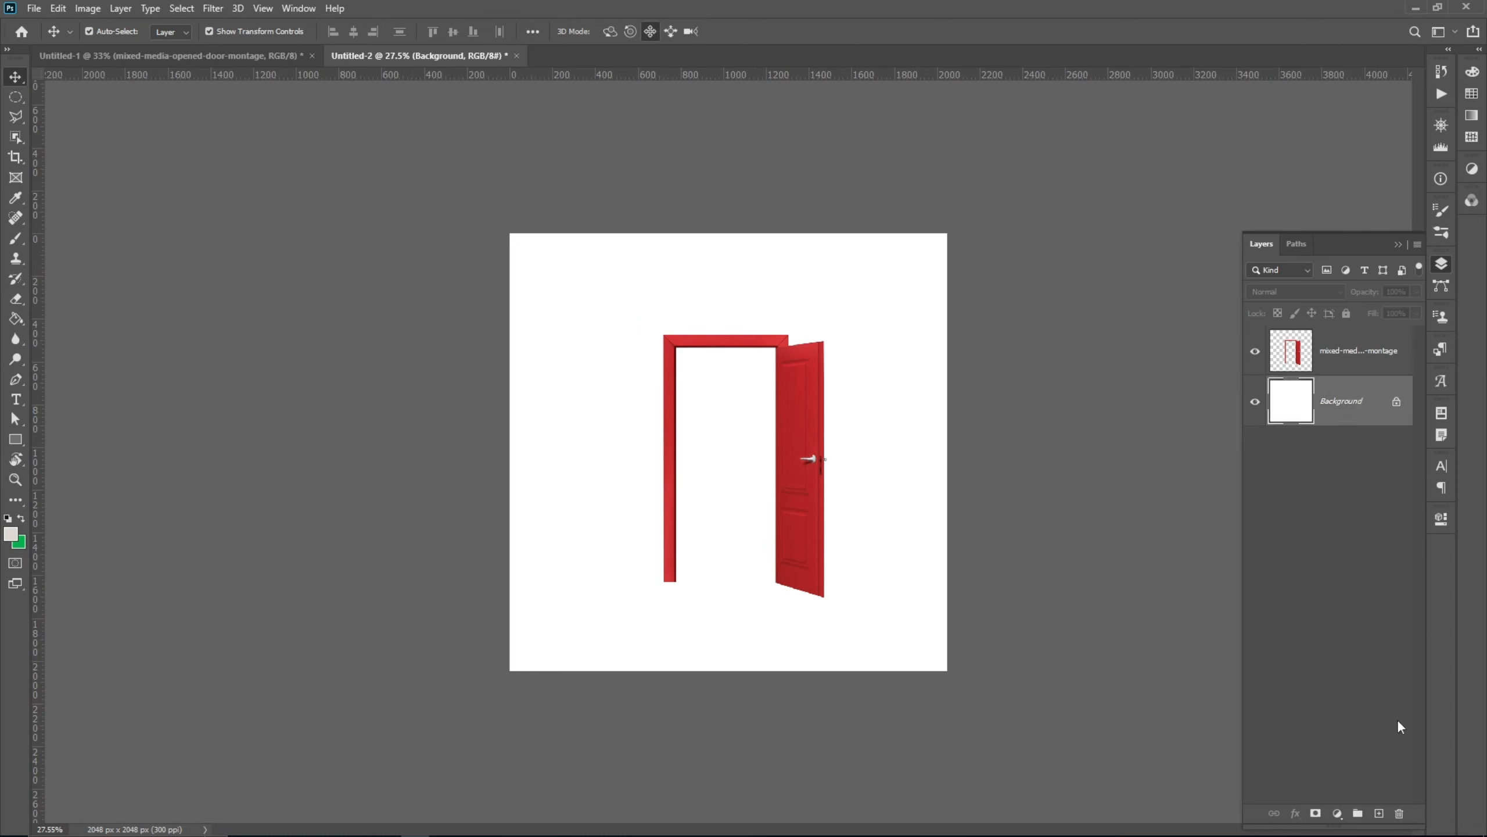
Create a new layer directly above the background and fill it with dark grey.
{"action": "key", "text": "g"}
{"action": "left_click", "coordinate": [11, 534]}
{"action": "left_click_drag", "start_coordinate": [1016, 685], "coordinate": [953, 717]}
{"action": "left_click", "coordinate": [1294, 545]}
{"action": "left_click", "coordinate": [857, 621]}
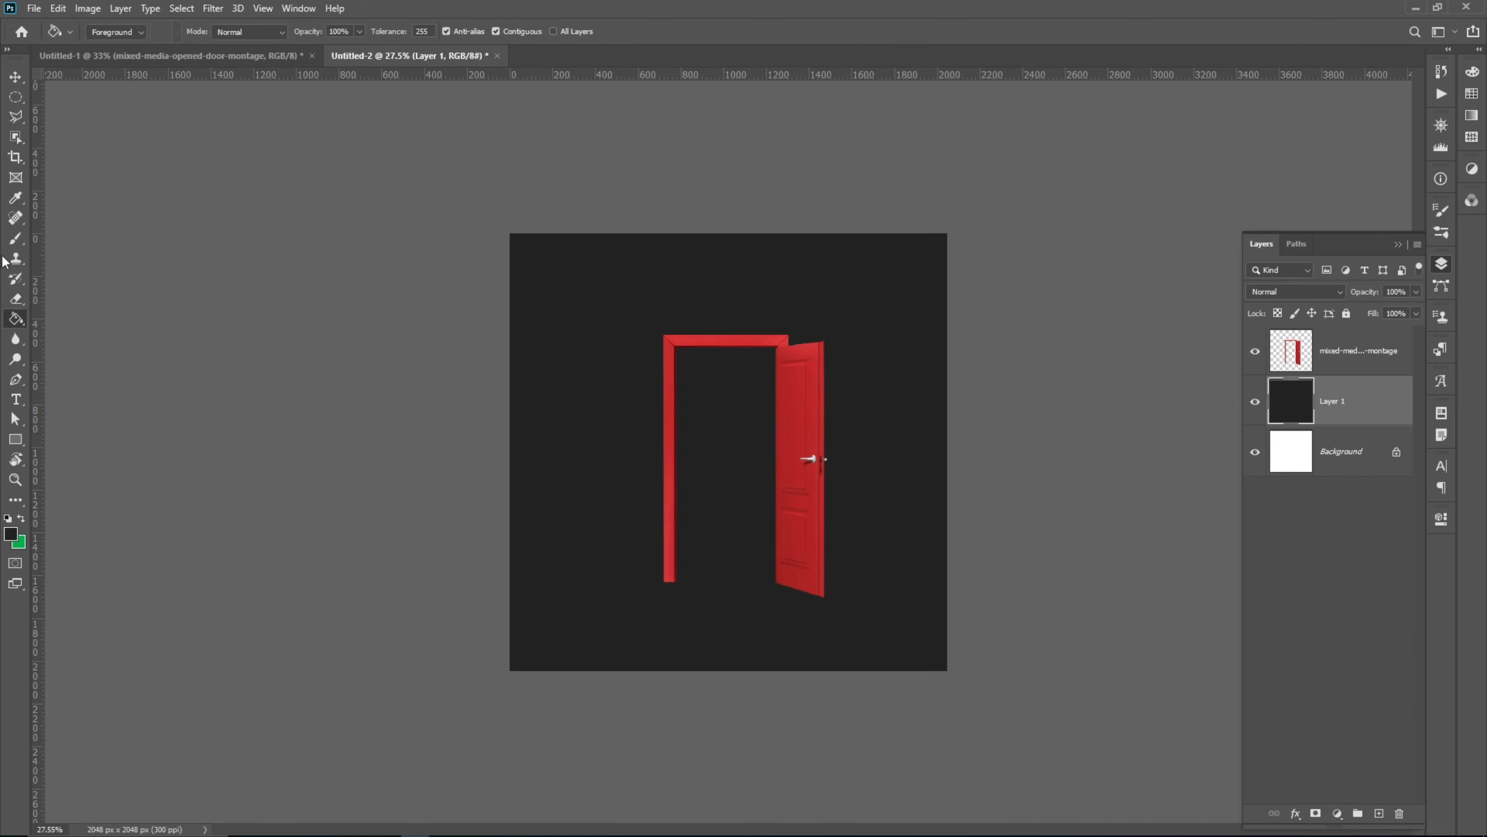
Draw a rectangle about 2063 by 1635 px over the canvas from its upper edge to the door's base and fill it black.
{"action": "left_click", "coordinate": [16, 83]}
{"action": "key", "text": "u"}
{"action": "left_click_drag", "start_coordinate": [508, 231], "coordinate": [947, 580]}
{"action": "left_click", "coordinate": [1225, 613]}
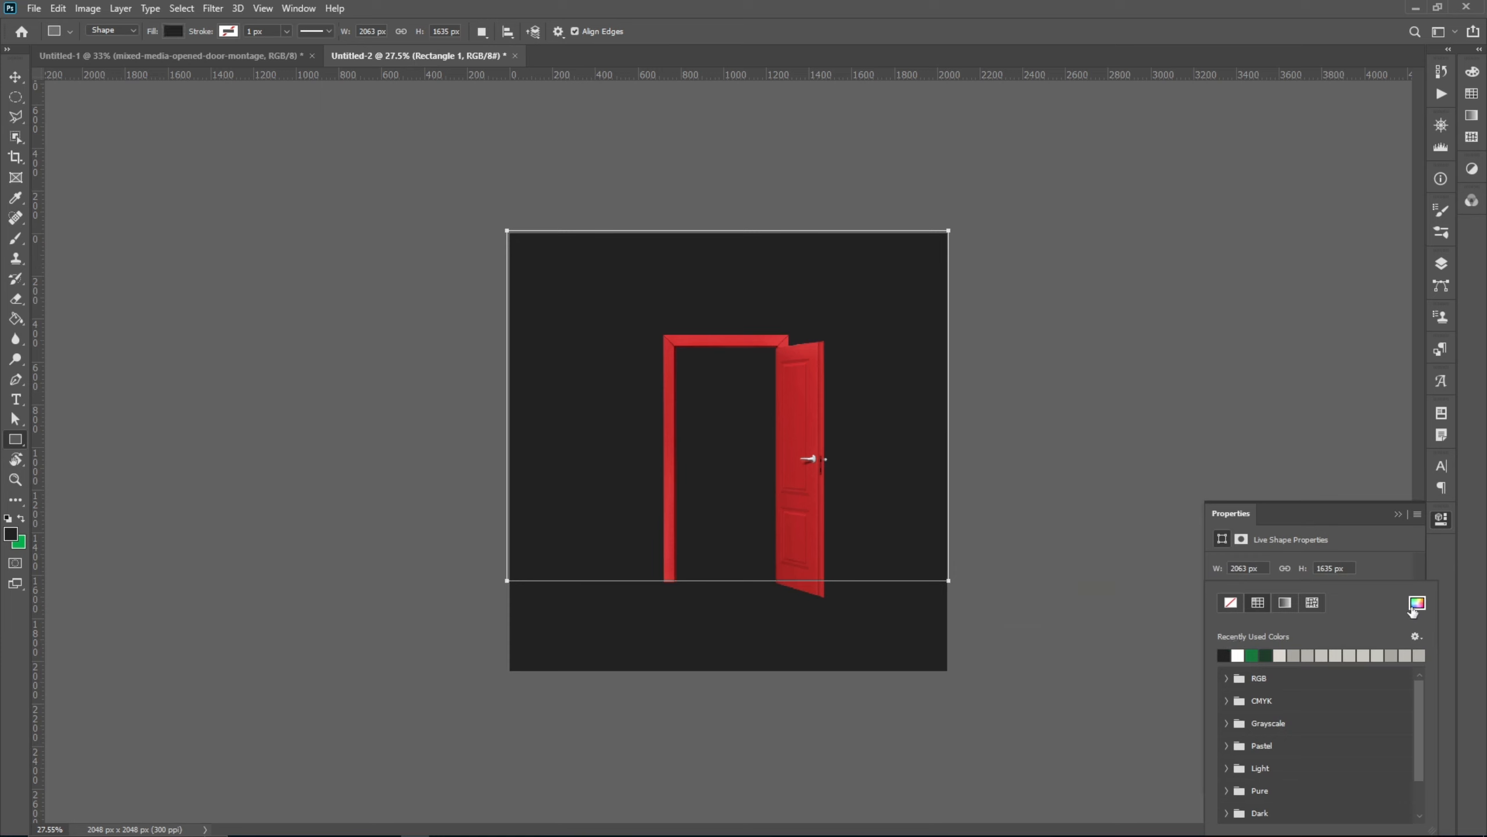
{"action": "left_click", "coordinate": [1417, 603]}
{"action": "left_click", "coordinate": [1331, 539]}
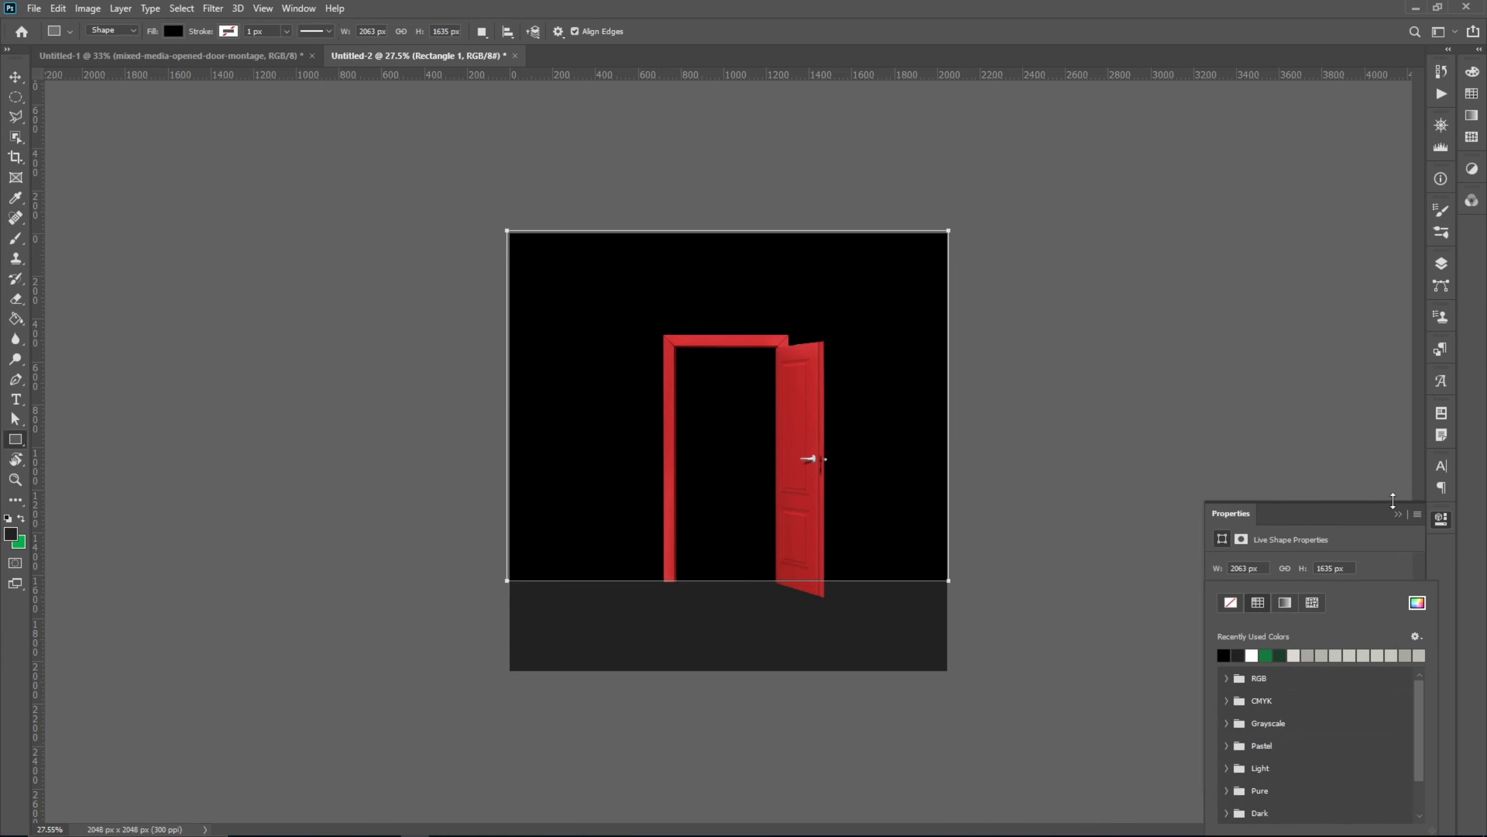
{"action": "left_click", "coordinate": [1399, 513]}
{"action": "key", "text": "v"}
{"action": "left_click", "coordinate": [1093, 572]}
Draw a rectangle about 477 by 1097 px that fits the door opening and fill it white.
{"action": "scroll", "coordinate": [1062, 636], "scroll_direction": "up", "scroll_amount": 2}
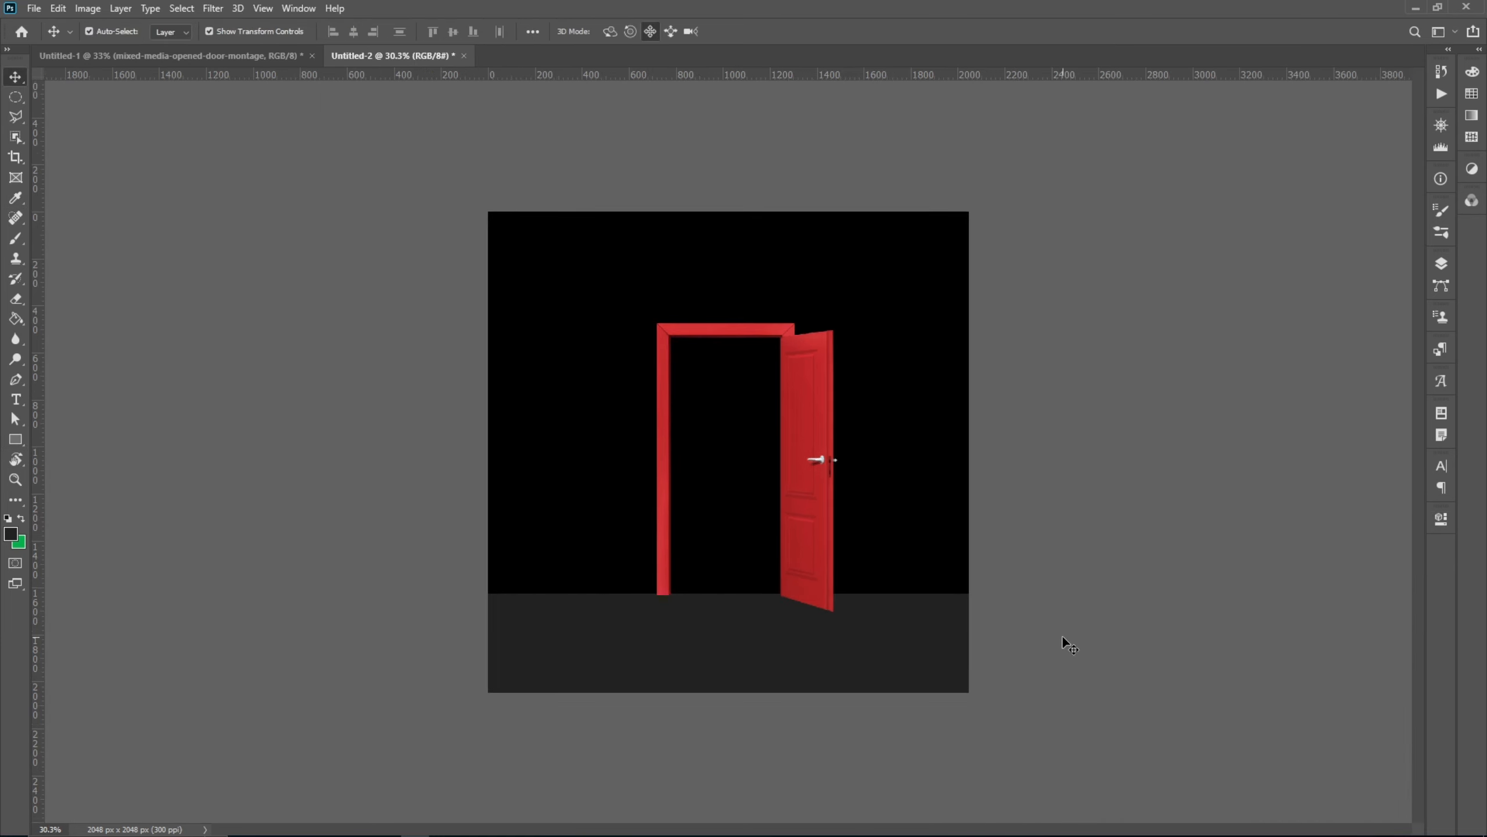
{"action": "scroll", "coordinate": [1083, 630], "scroll_direction": "down", "scroll_amount": 1}
{"action": "key", "text": "u"}
{"action": "scroll", "coordinate": [730, 508], "scroll_direction": "up", "scroll_amount": 3}
{"action": "left_click_drag", "start_coordinate": [614, 207], "coordinate": [831, 708]}
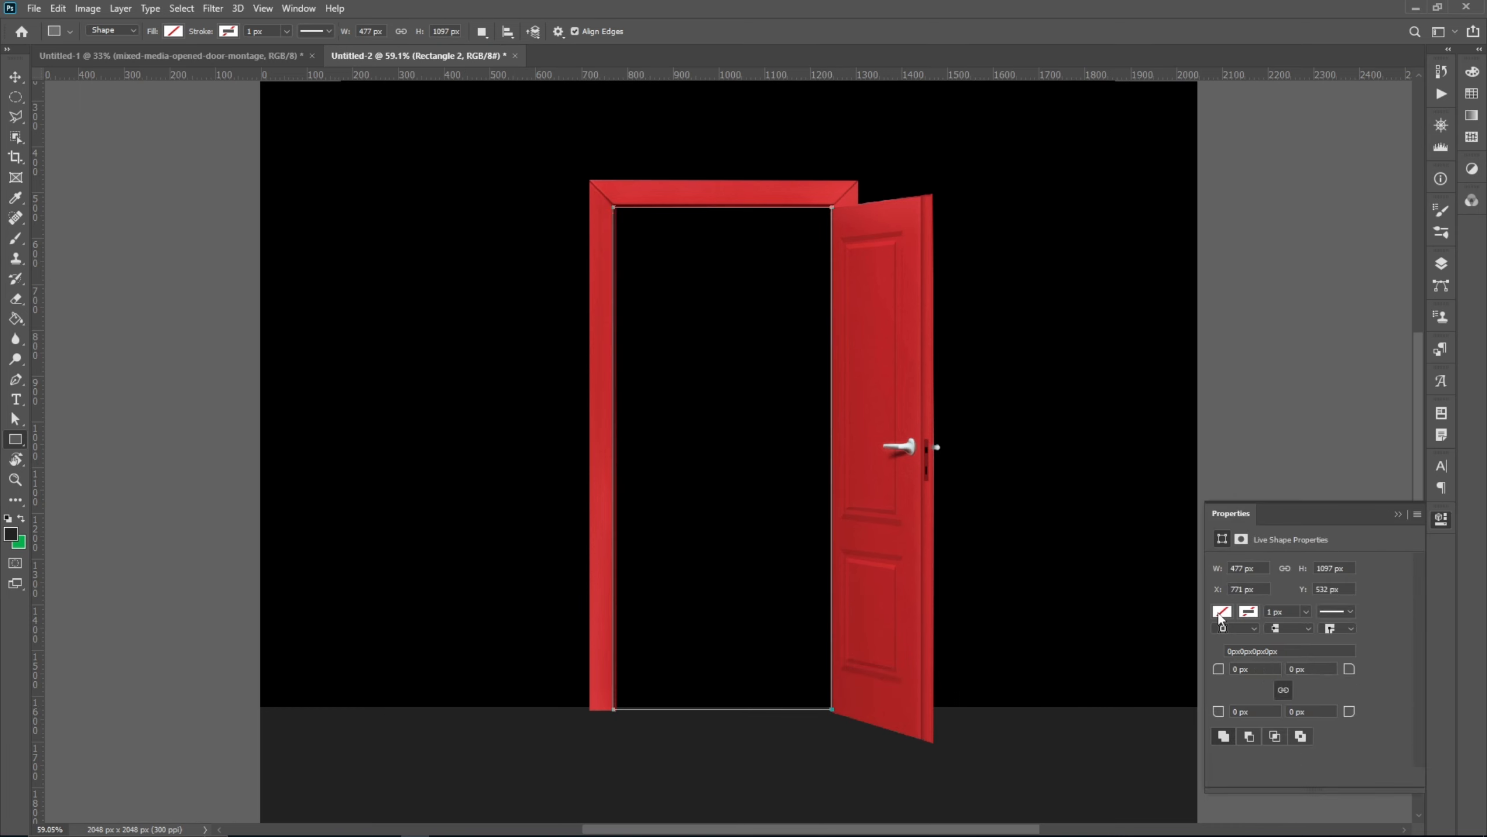
{"action": "left_click", "coordinate": [1220, 595]}
{"action": "left_click", "coordinate": [1397, 515]}
{"action": "key", "text": "ctrl+0"}
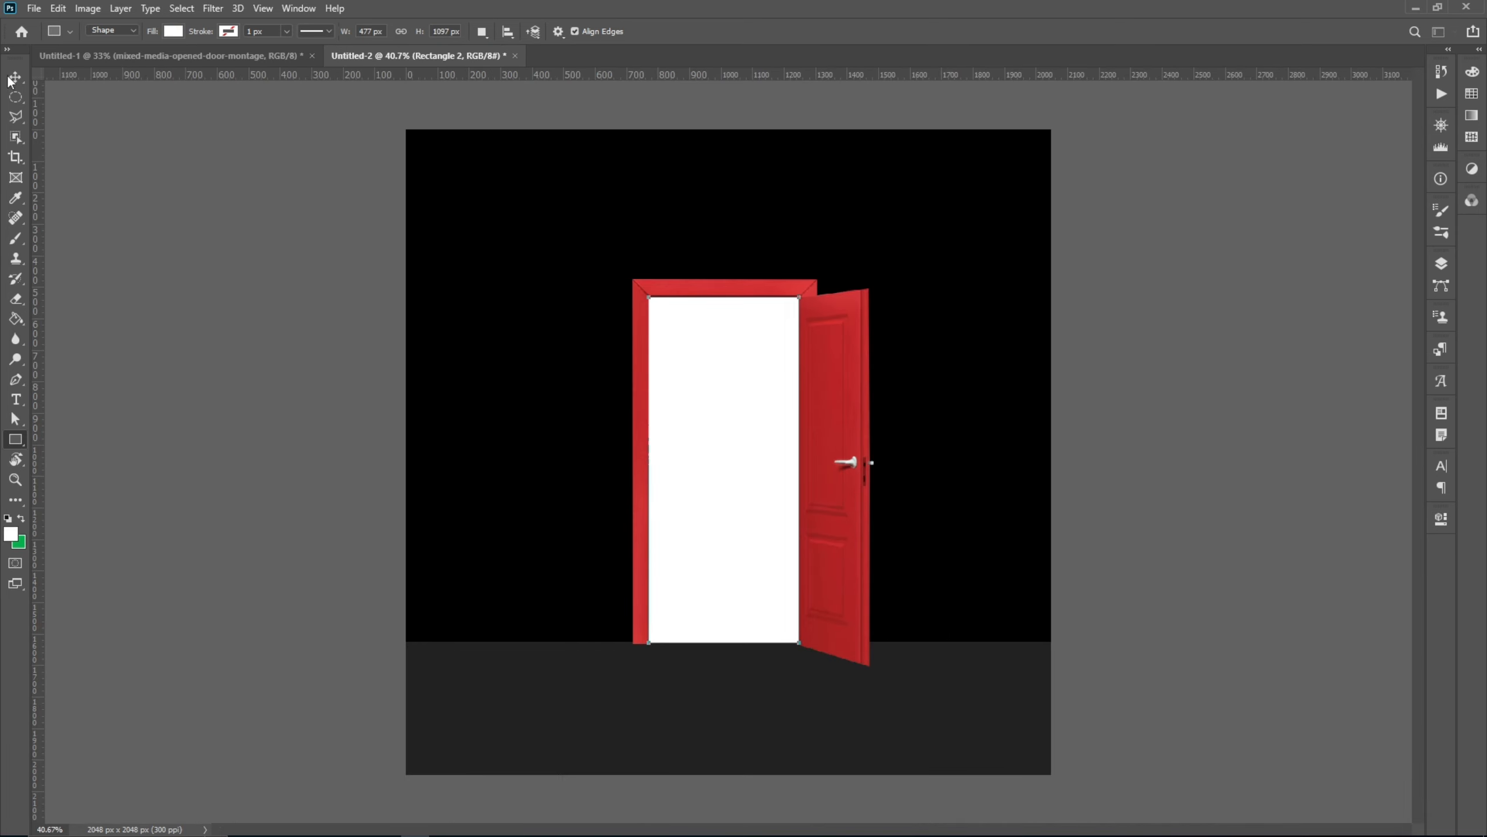
{"action": "key", "text": "v"}
{"action": "left_click", "coordinate": [1230, 464]}
Bring the nasa unsplash nebula image from the other document and place it over the doorway above the white rectangle.
{"action": "left_click", "coordinate": [1442, 267]}
{"action": "left_click", "coordinate": [1358, 349]}
{"action": "left_click", "coordinate": [1255, 352]}
{"action": "left_click", "coordinate": [1255, 352]}
{"action": "left_click", "coordinate": [154, 56]}
{"action": "left_click_drag", "start_coordinate": [658, 466], "coordinate": [755, 627]}
{"action": "left_click_drag", "start_coordinate": [1038, 474], "coordinate": [727, 474]}
{"action": "left_click_drag", "start_coordinate": [623, 525], "coordinate": [728, 517]}
{"action": "left_click", "coordinate": [752, 31]}
Clip the nebula image to the white doorway rectangle and adjust its position inside the opening.
{"action": "right_click", "coordinate": [1341, 371]}
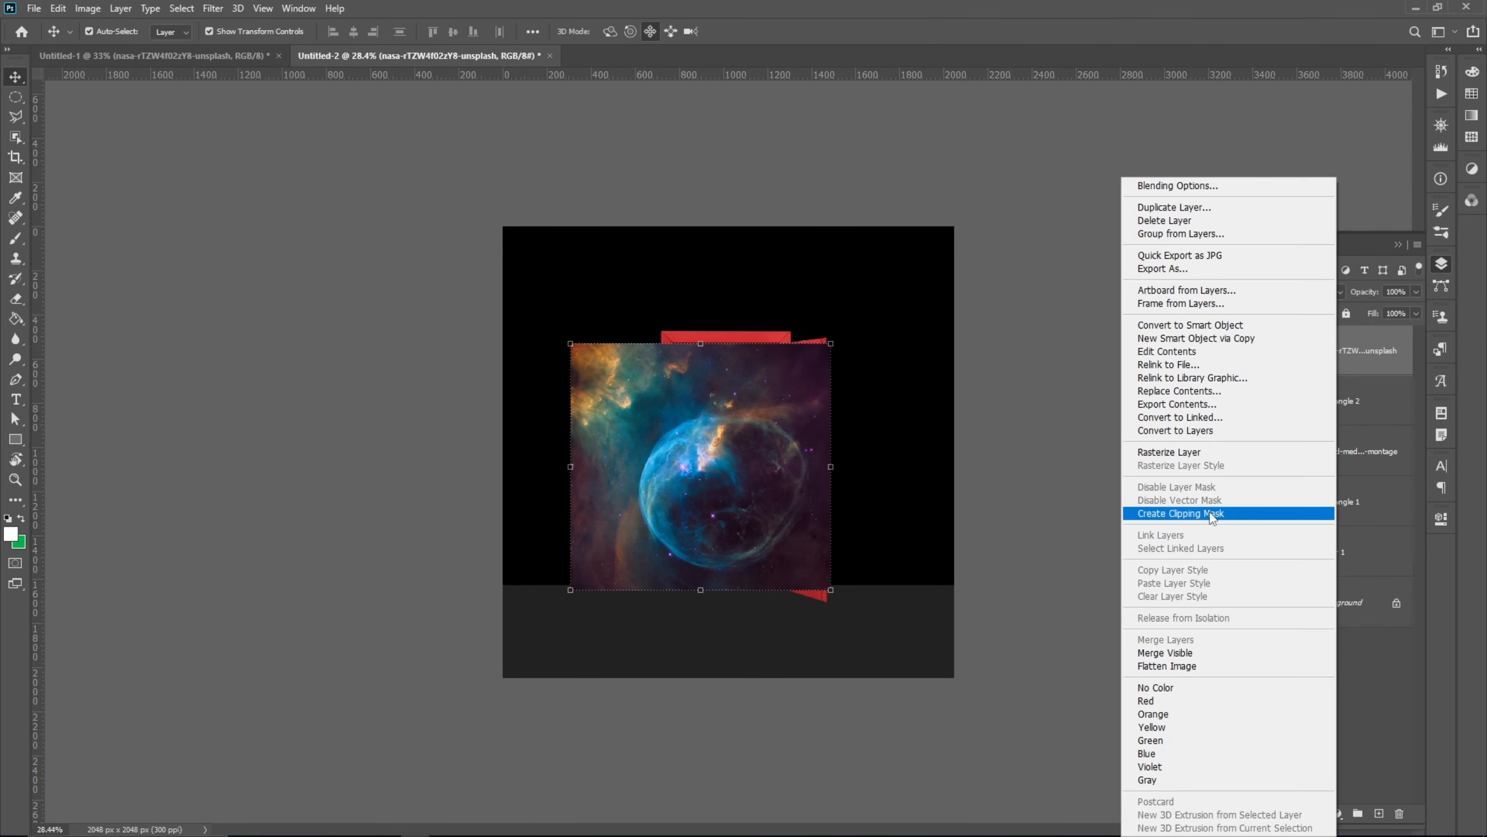
{"action": "left_click", "coordinate": [1211, 513]}
{"action": "left_click_drag", "start_coordinate": [727, 477], "coordinate": [737, 478]}
{"action": "left_click", "coordinate": [996, 528]}
{"action": "scroll", "coordinate": [654, 567], "scroll_direction": "up", "scroll_amount": 3}
Fill the floor layer, Layer 1, with a dark navy blue that matches the nebula.
{"action": "left_click", "coordinate": [1012, 724]}
{"action": "left_click", "coordinate": [15, 318]}
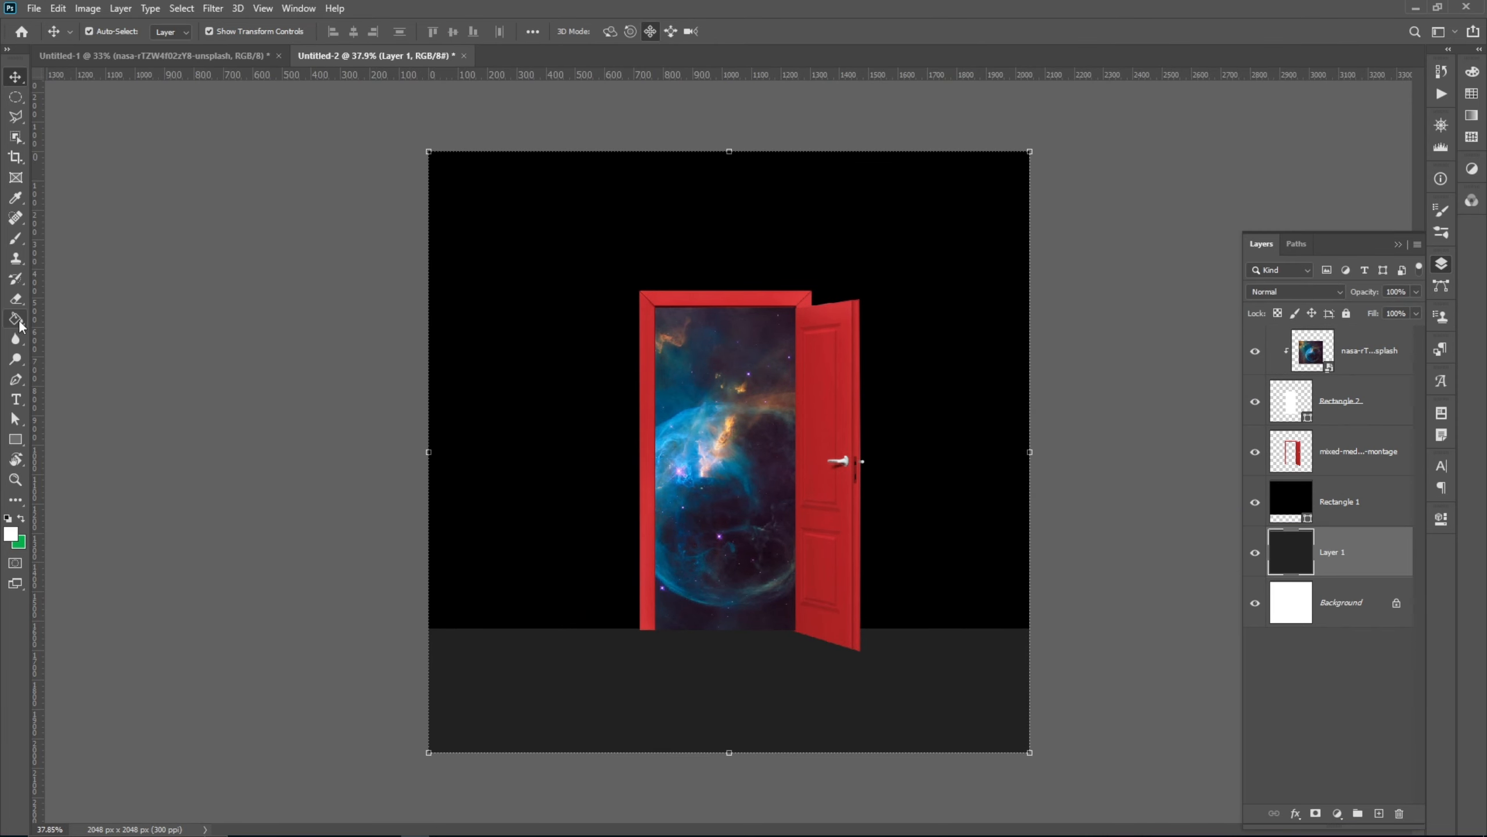
{"action": "left_click", "coordinate": [749, 640]}
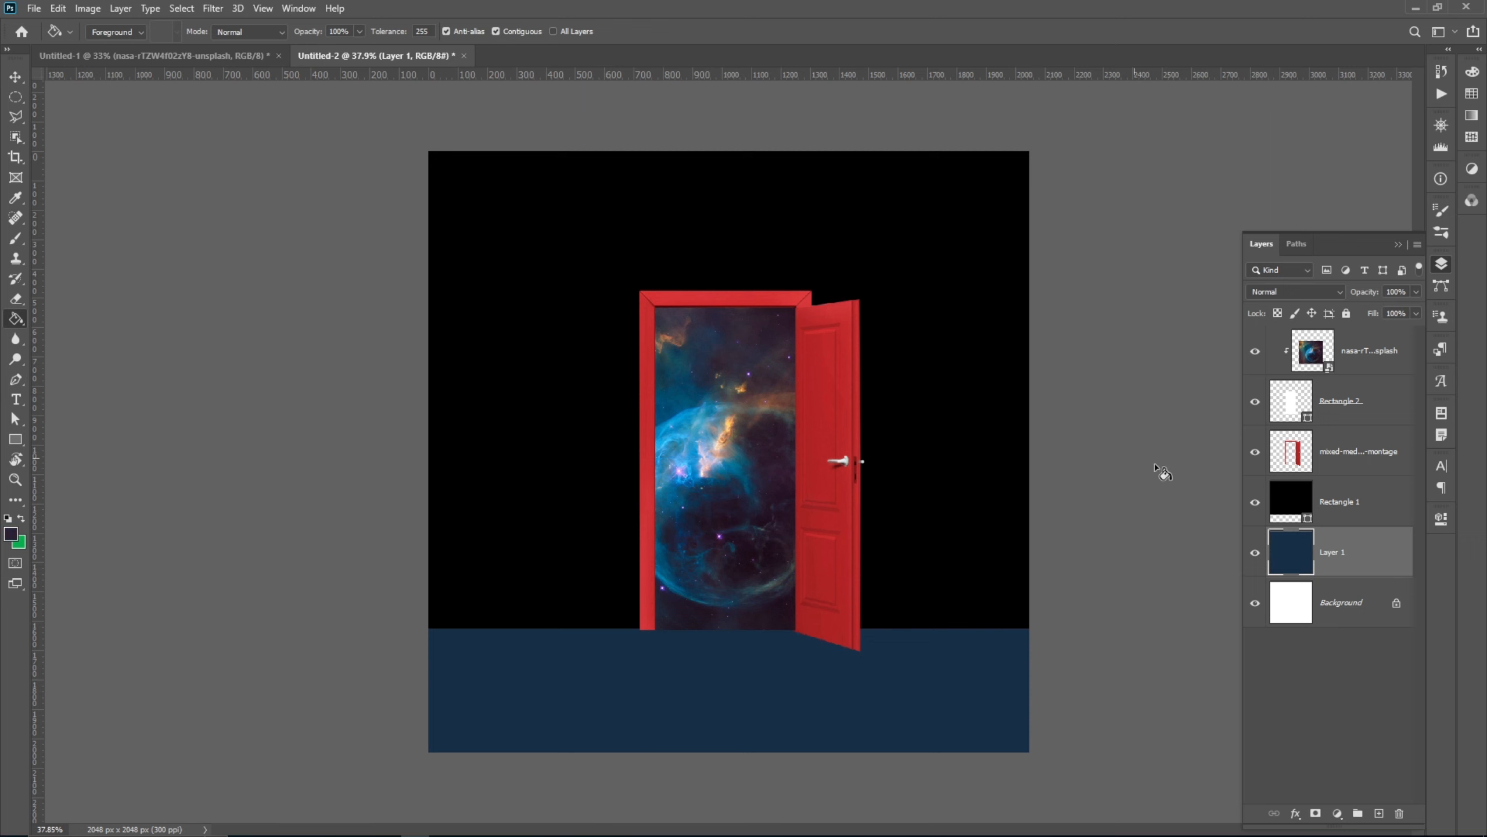
Set the wall rectangle's fill to the dark purple 1b1724 sampled from the nebula.
{"action": "double_click", "coordinate": [1288, 502]}
{"action": "left_click", "coordinate": [768, 436]}
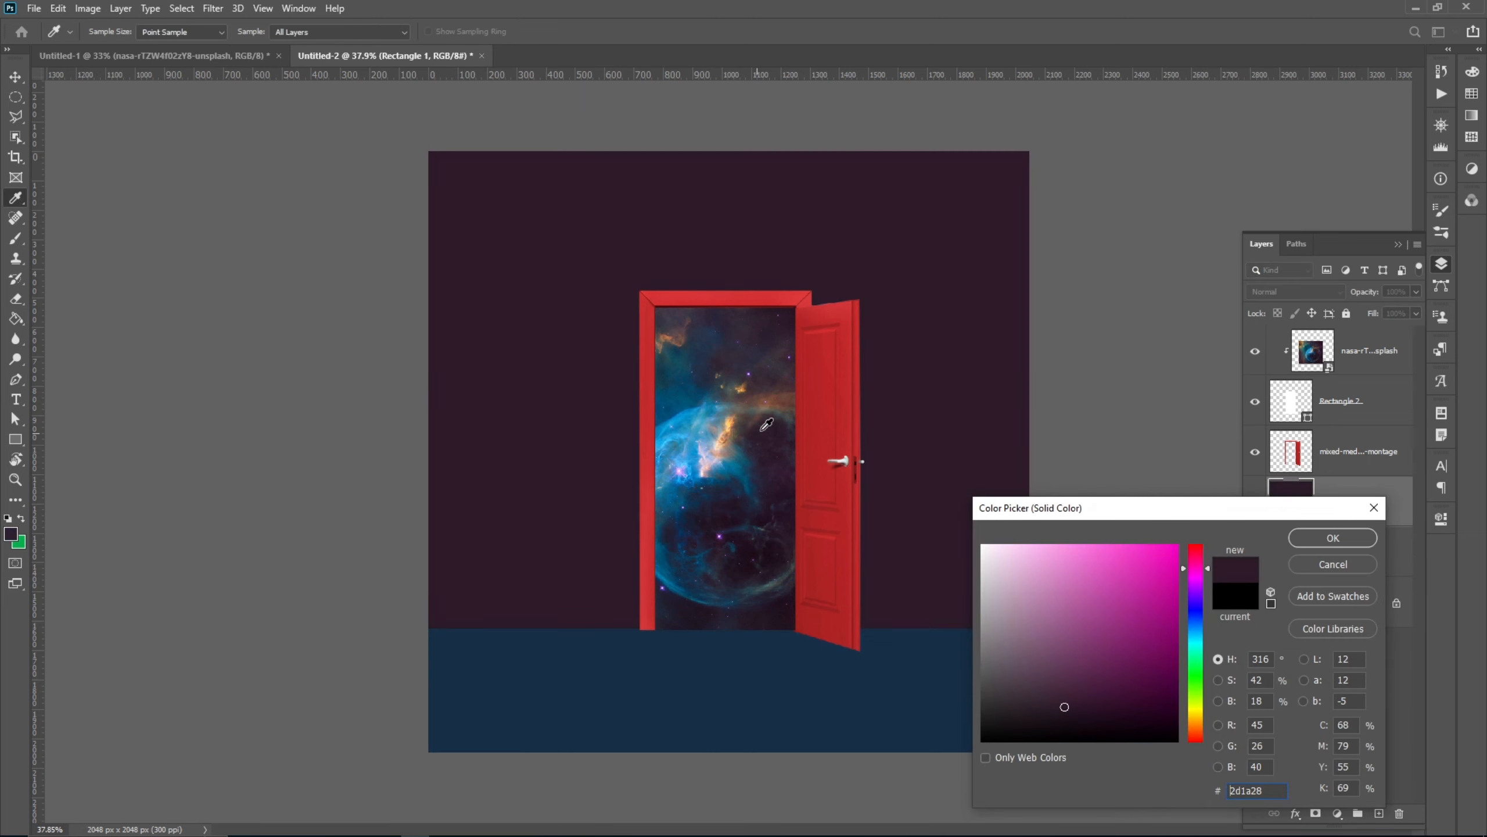
{"action": "left_click", "coordinate": [779, 615]}
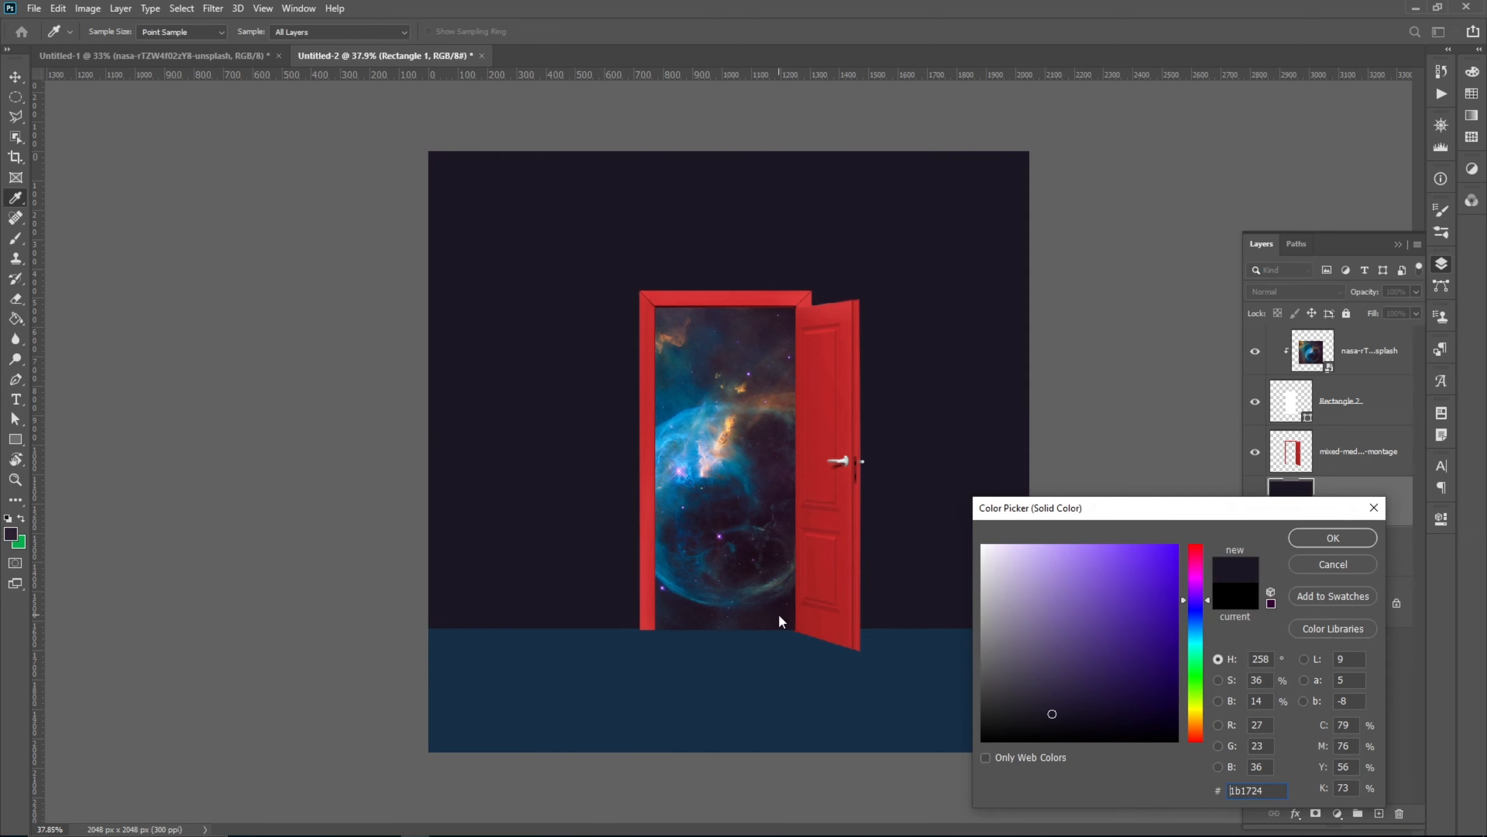
{"action": "left_click", "coordinate": [1332, 537]}
{"action": "key", "text": "v"}
{"action": "key", "text": "ctrl+0"}
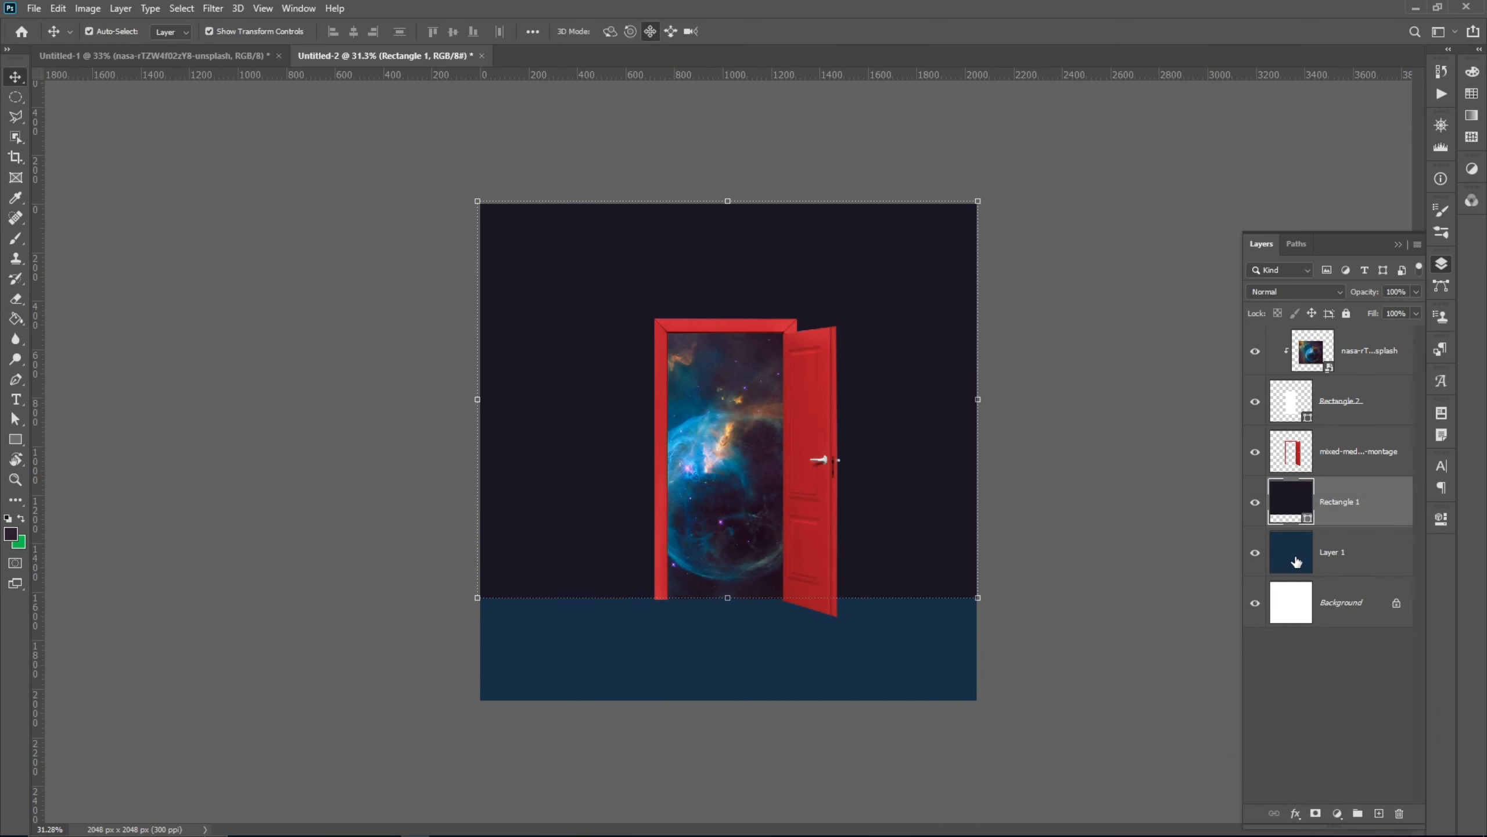
Paint a soft dark grey shade on Layer 1 along the floor's edge with the wall, using a 1100 px brush.
{"action": "left_click", "coordinate": [1296, 561]}
{"action": "key", "text": "b"}
{"action": "key", "text": "]"}
{"action": "key", "text": "]"}
{"action": "key", "text": "]"}
{"action": "key", "text": "]"}
{"action": "key", "text": "]"}
{"action": "key", "text": "]"}
{"action": "key", "text": "]"}
{"action": "key", "text": "]"}
{"action": "key", "text": "]"}
{"action": "key", "text": "]"}
{"action": "key", "text": "]"}
{"action": "key", "text": "]"}
{"action": "key", "text": "]"}
{"action": "key", "text": "]"}
{"action": "key", "text": "]"}
{"action": "key", "text": "]"}
{"action": "key", "text": "]"}
{"action": "key", "text": "]"}
{"action": "key", "text": "]"}
{"action": "key", "text": "]"}
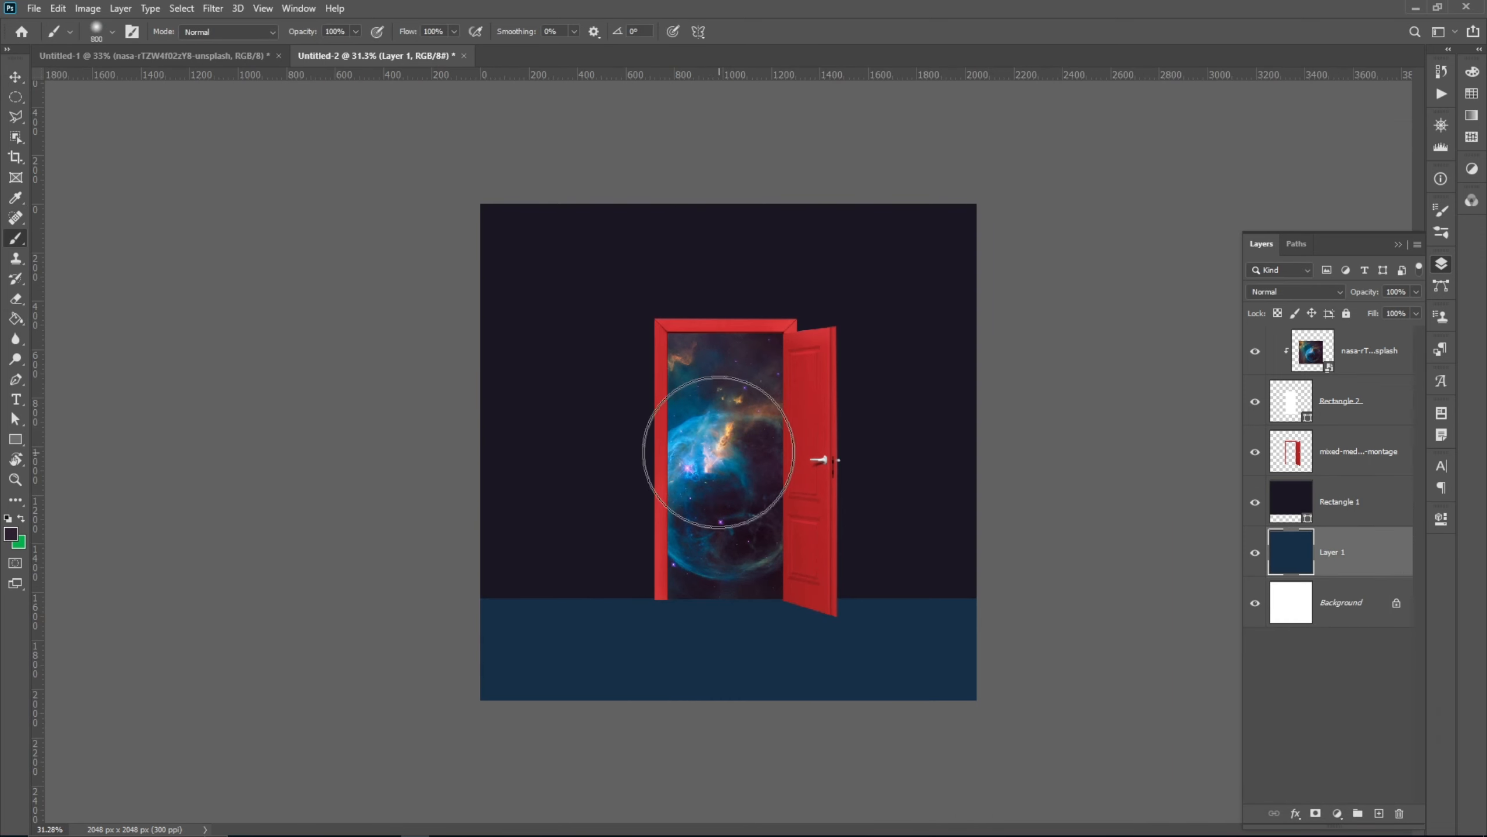
{"action": "right_click", "coordinate": [716, 427]}
{"action": "key", "text": "Return"}
{"action": "left_click", "coordinate": [10, 533]}
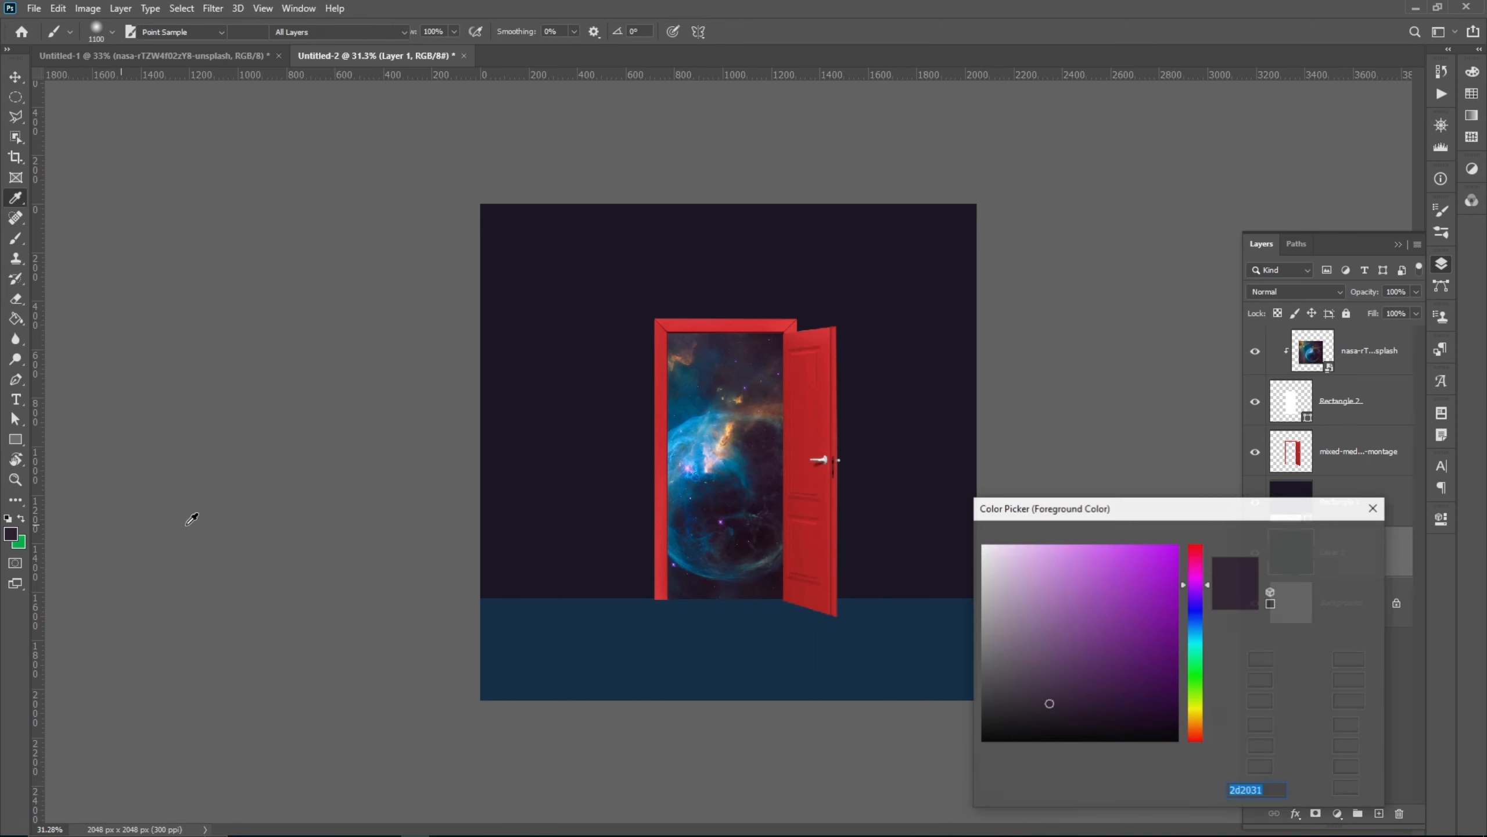
{"action": "left_click", "coordinate": [1332, 538]}
{"action": "mouse_move", "coordinate": [996, 525]}
{"action": "left_mouse_down"}
{"action": "mouse_move", "coordinate": [524, 537]}
{"action": "mouse_move", "coordinate": [987, 521]}
{"action": "left_mouse_up"}
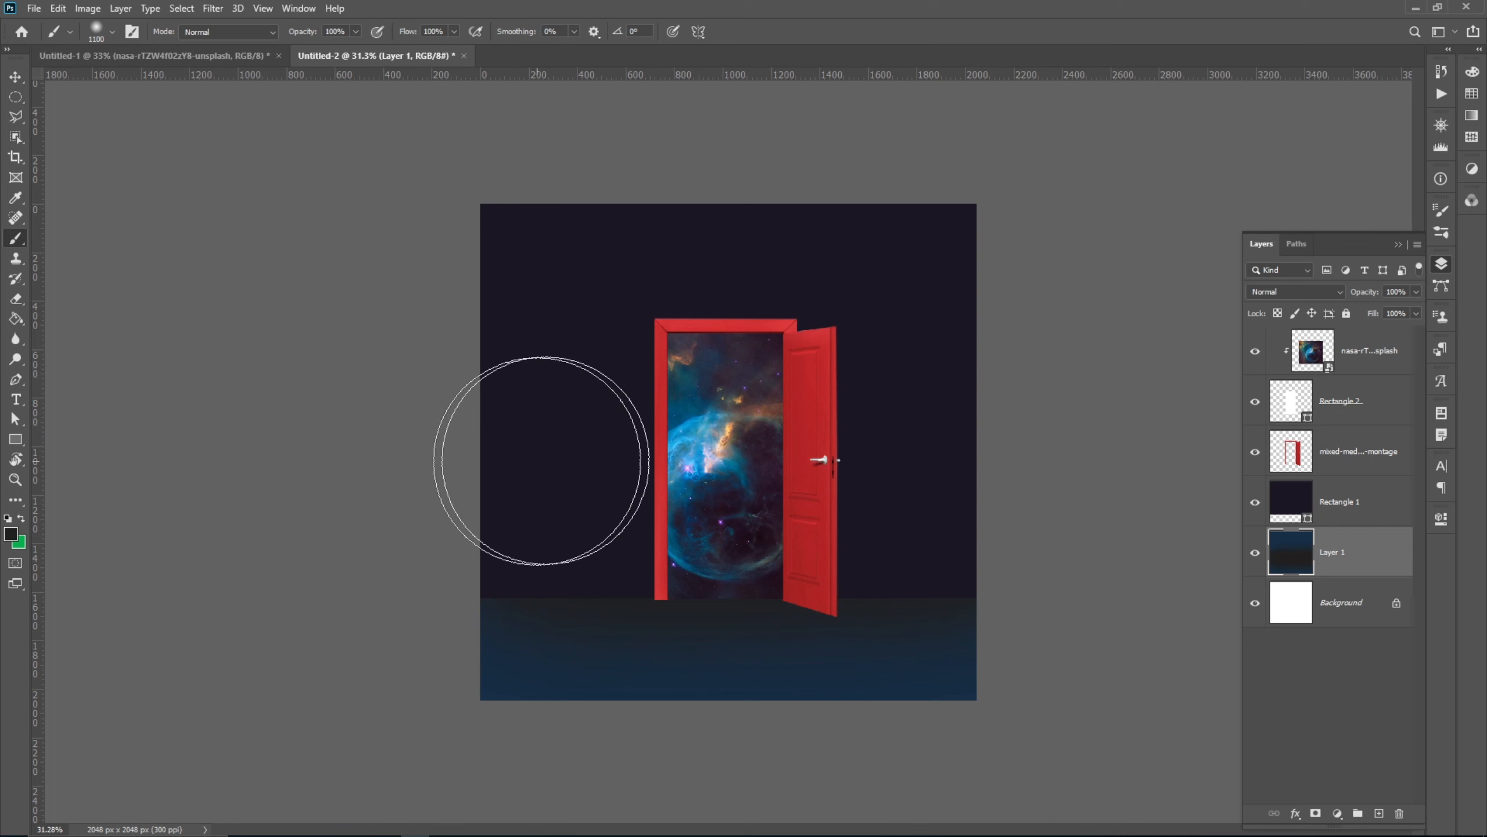
Add a soft drop shadow to the door layer with a 133° angle and a 16 px distance.
{"action": "key", "text": "v"}
{"action": "left_click", "coordinate": [356, 417]}
{"action": "scroll", "coordinate": [356, 417], "scroll_direction": "up", "scroll_amount": 2}
{"action": "double_click", "coordinate": [1376, 443]}
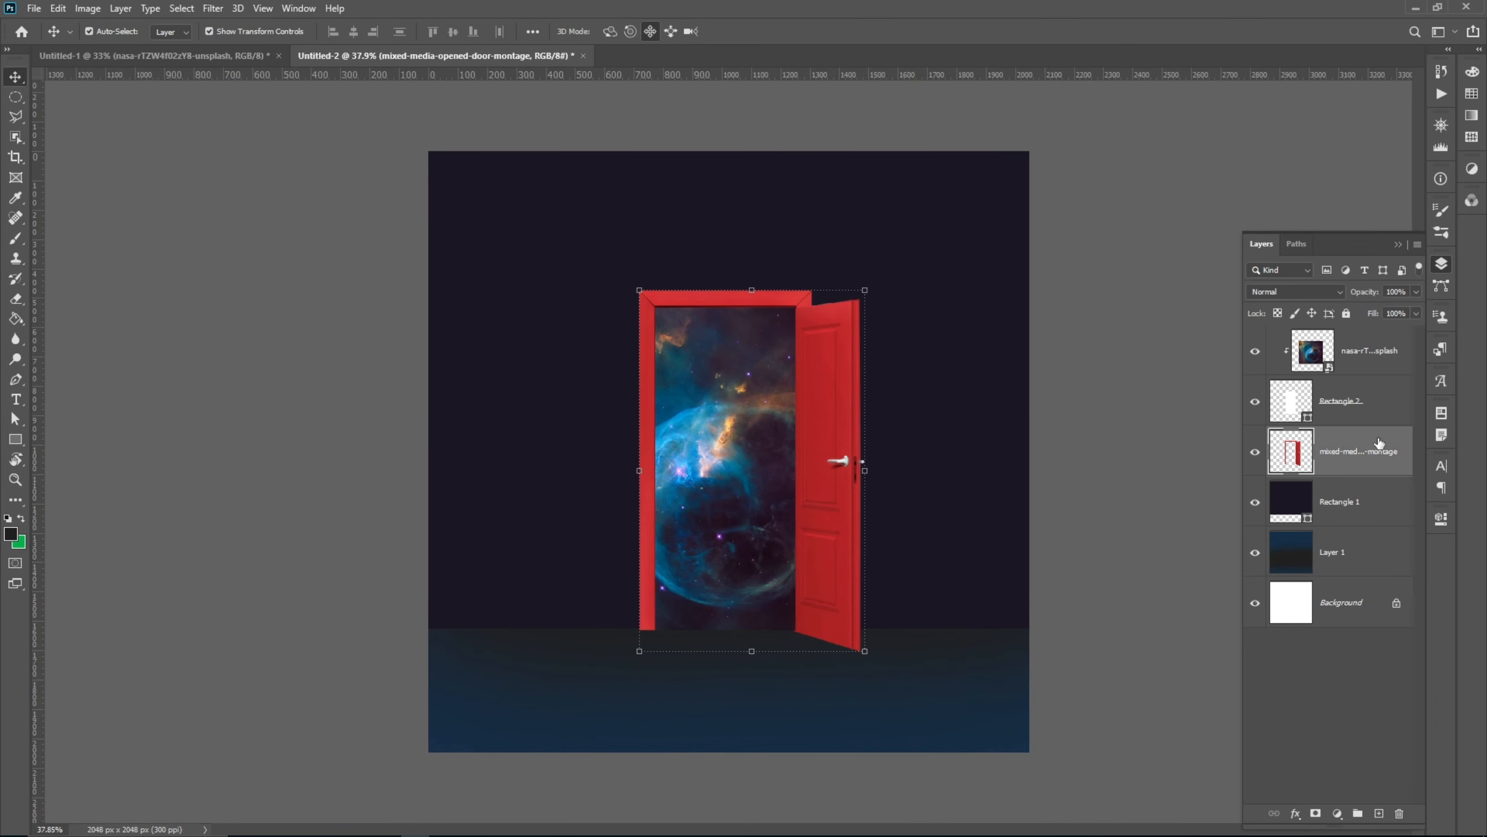
{"action": "scroll", "coordinate": [972, 415], "scroll_direction": "down", "scroll_amount": 5}
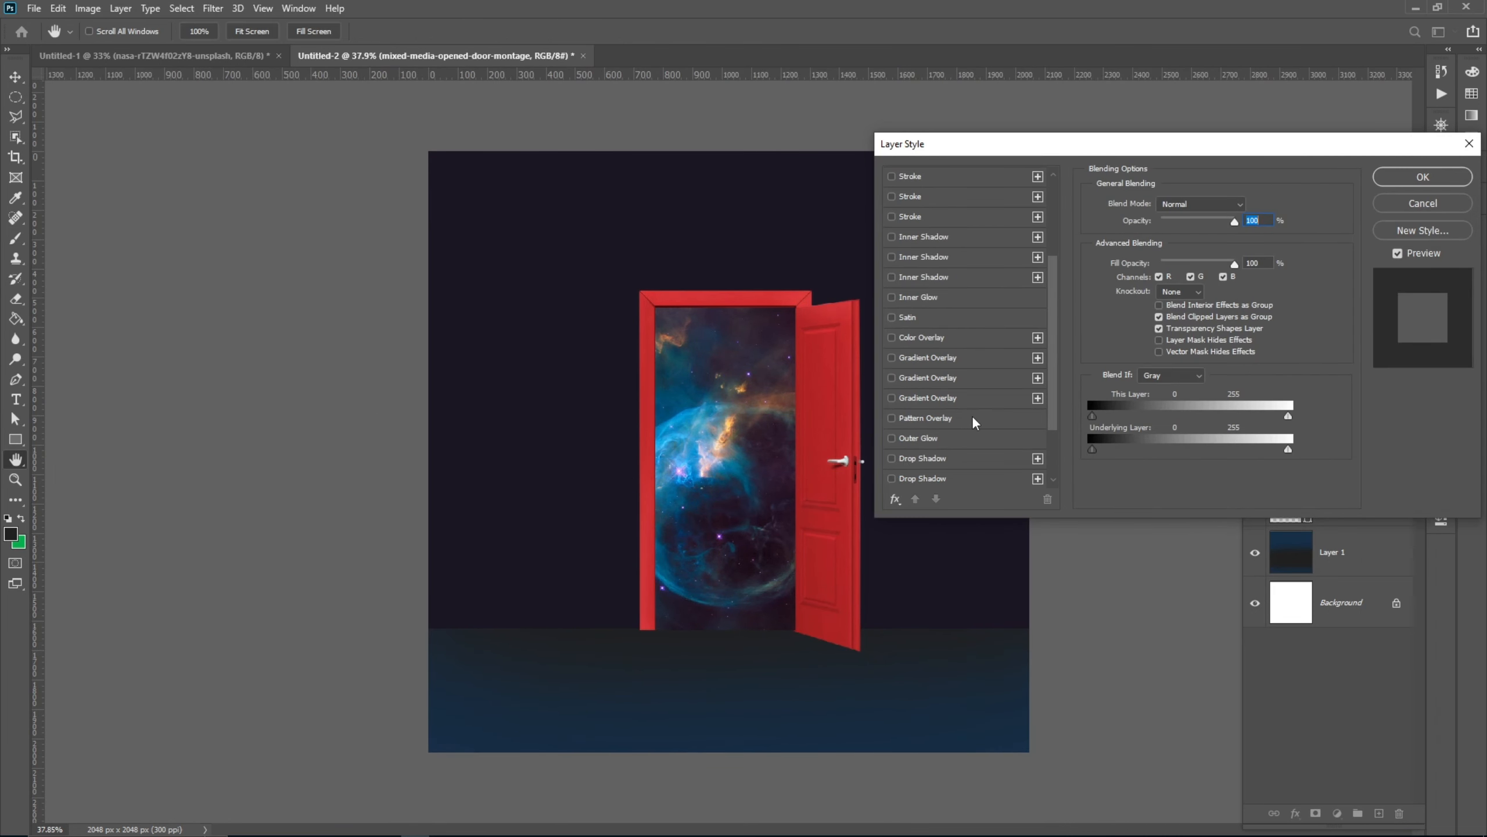
{"action": "left_click", "coordinate": [976, 458]}
{"action": "left_click_drag", "start_coordinate": [1184, 228], "coordinate": [1174, 274]}
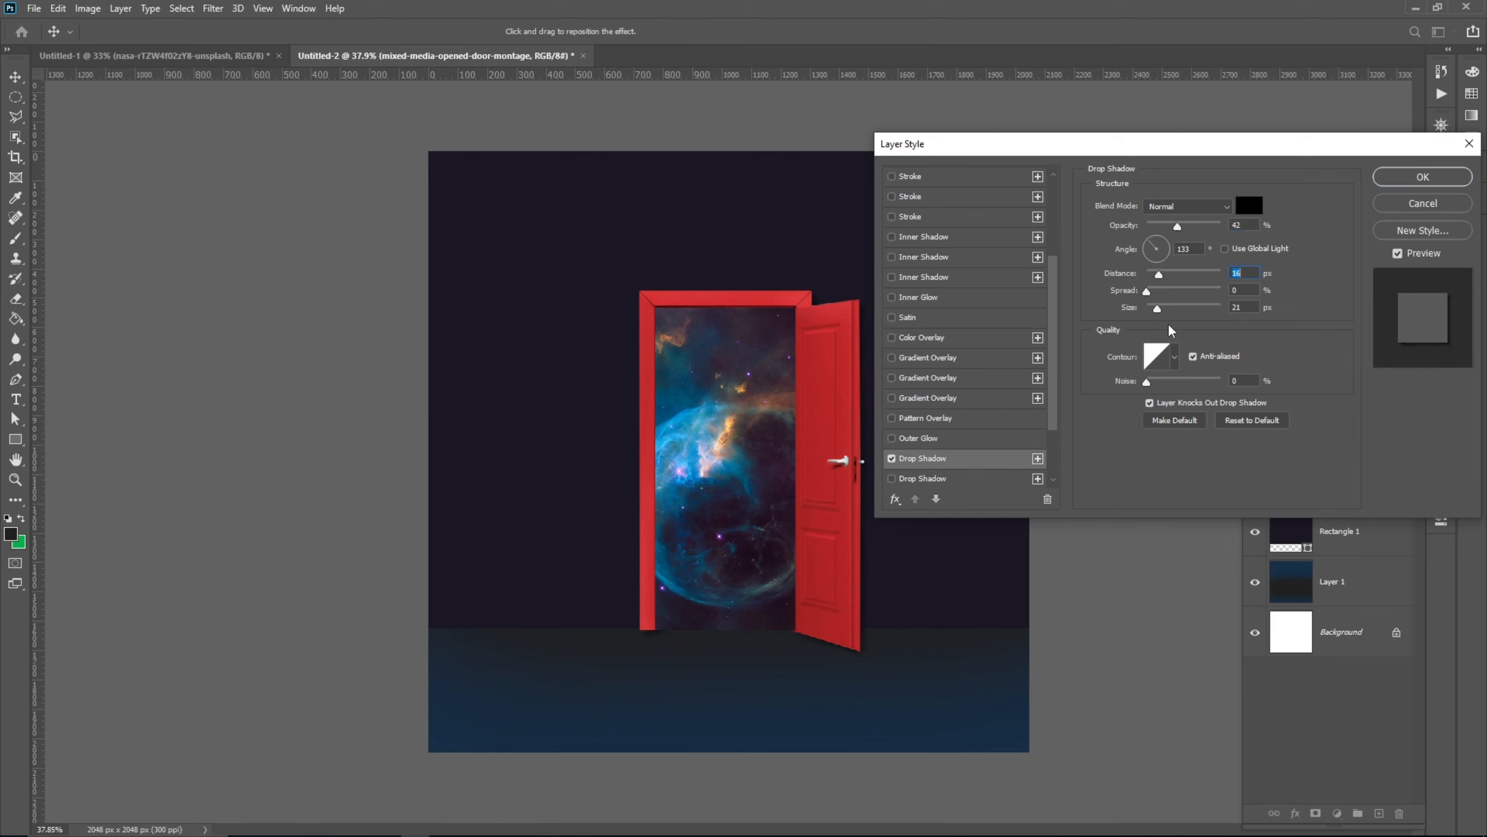
{"action": "left_click_drag", "start_coordinate": [1157, 309], "coordinate": [1164, 309]}
{"action": "left_click_drag", "start_coordinate": [1198, 227], "coordinate": [1203, 226]}
{"action": "left_click_drag", "start_coordinate": [1164, 307], "coordinate": [1174, 308]}
{"action": "left_click", "coordinate": [1429, 178]}
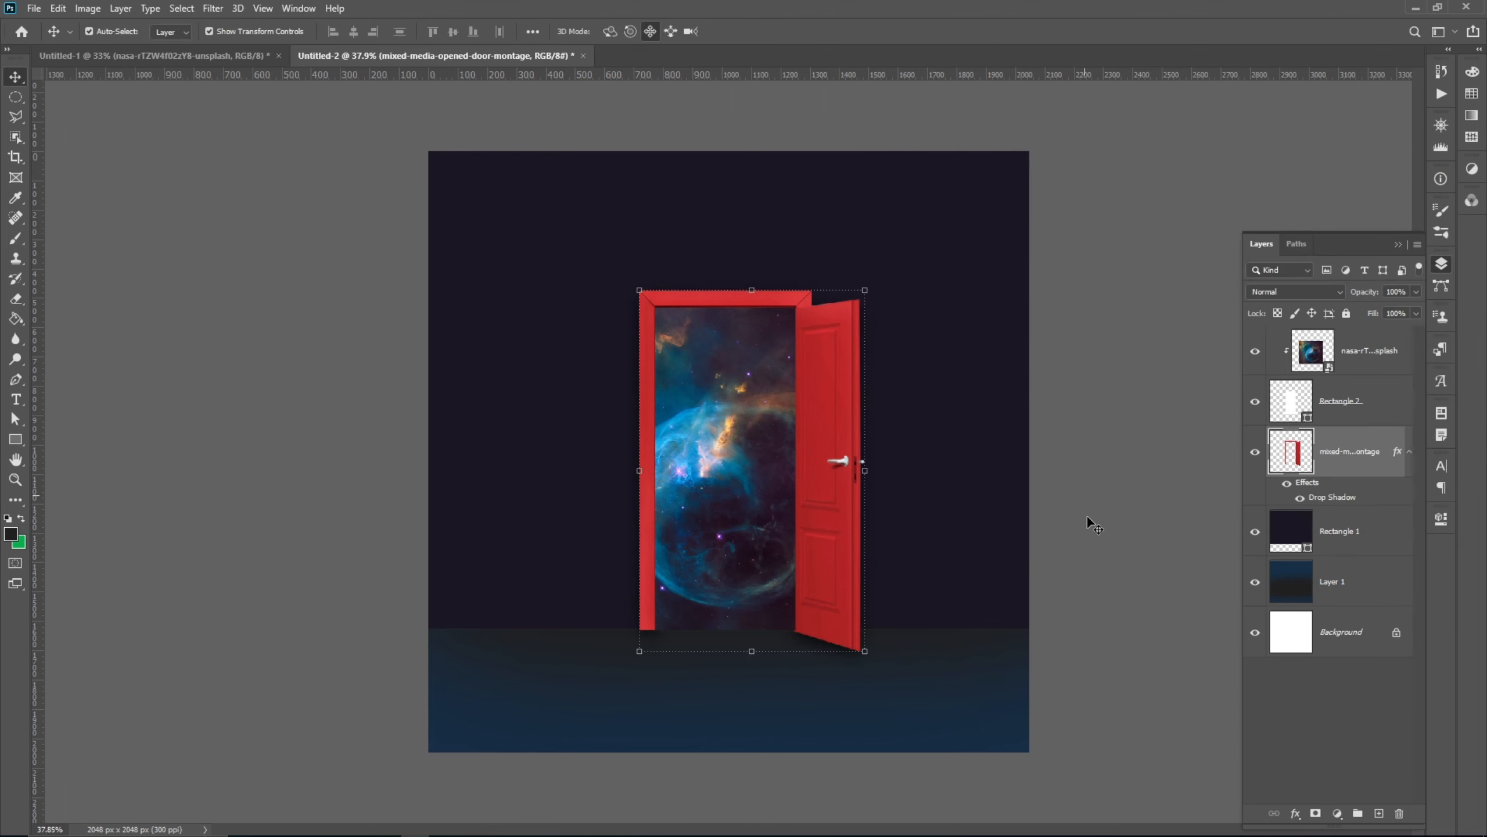
Create a new layer beneath the door and lasso a trapezoid widening from the doorway's base to the canvas's lower edge.
{"action": "scroll", "coordinate": [1095, 515], "scroll_direction": "up", "scroll_amount": 1}
{"action": "left_click", "coordinate": [1137, 515]}
{"action": "left_click", "coordinate": [1361, 530]}
{"action": "left_click", "coordinate": [1382, 813]}
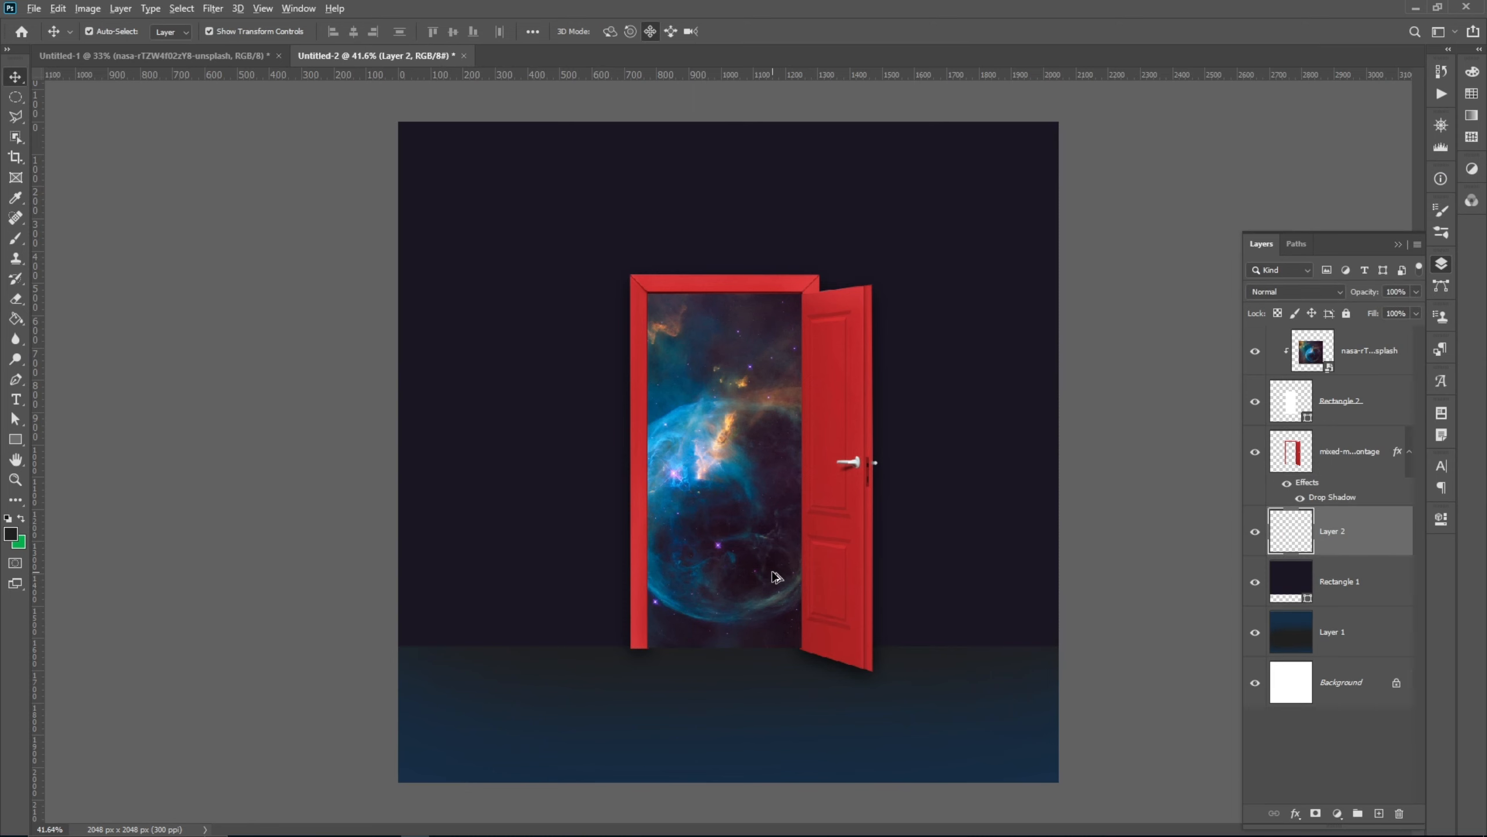
{"action": "scroll", "coordinate": [774, 571], "scroll_direction": "down", "scroll_amount": 1}
{"action": "key", "text": "l"}
{"action": "left_click", "coordinate": [656, 629]}
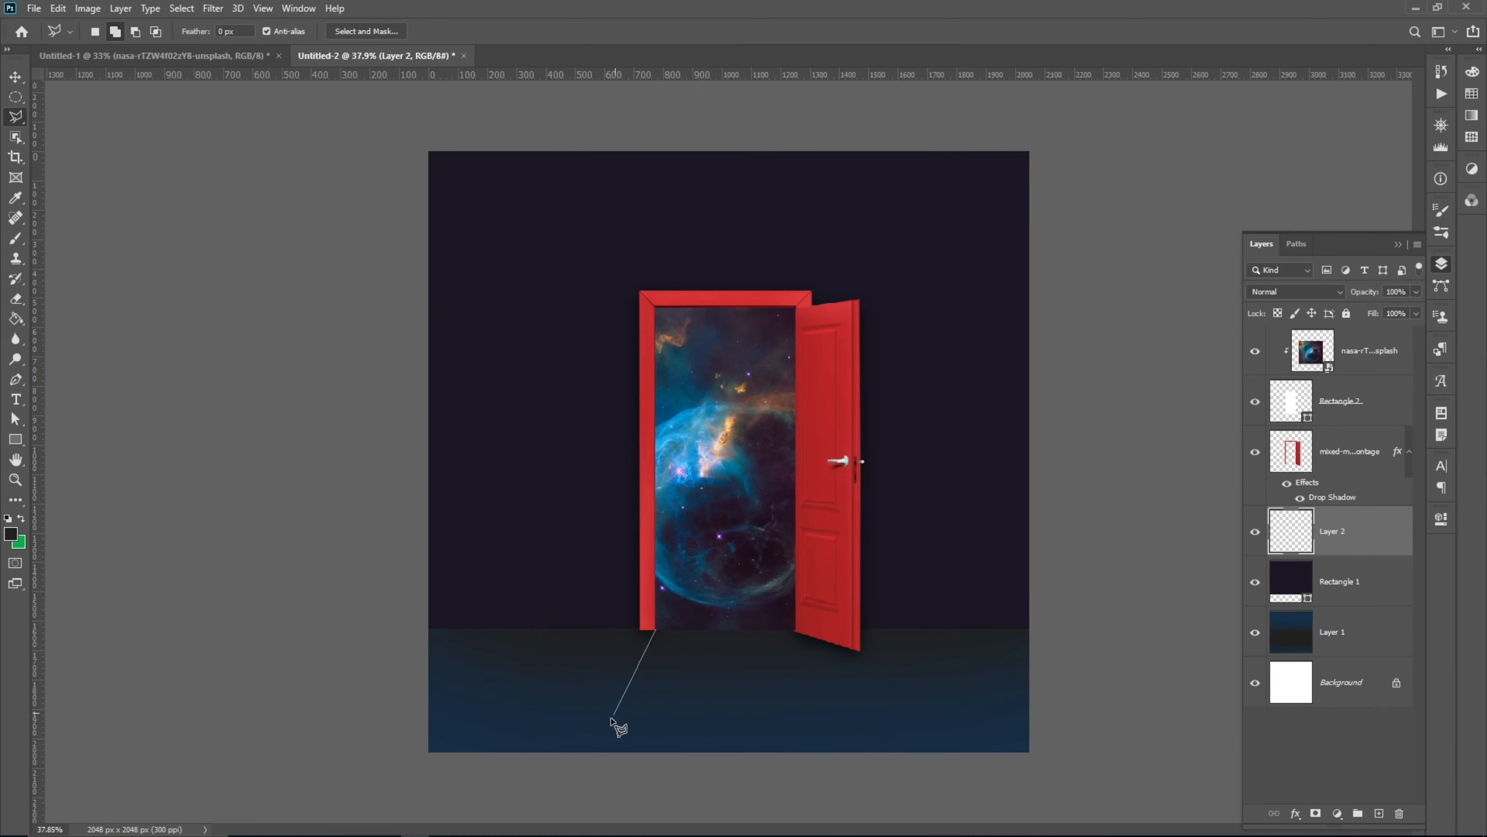
{"action": "left_click", "coordinate": [572, 766]}
{"action": "left_click", "coordinate": [949, 764]}
{"action": "left_click", "coordinate": [795, 632]}
{"action": "left_click", "coordinate": [656, 629]}
Fill the trapezoid selection with bright blue sampled from the nebula, deselect it, and set the layer's blend mode to Linear Dodge (Add).
{"action": "key", "text": "g"}
{"action": "left_click", "coordinate": [696, 436], "text": "alt"}
{"action": "left_click", "coordinate": [684, 648]}
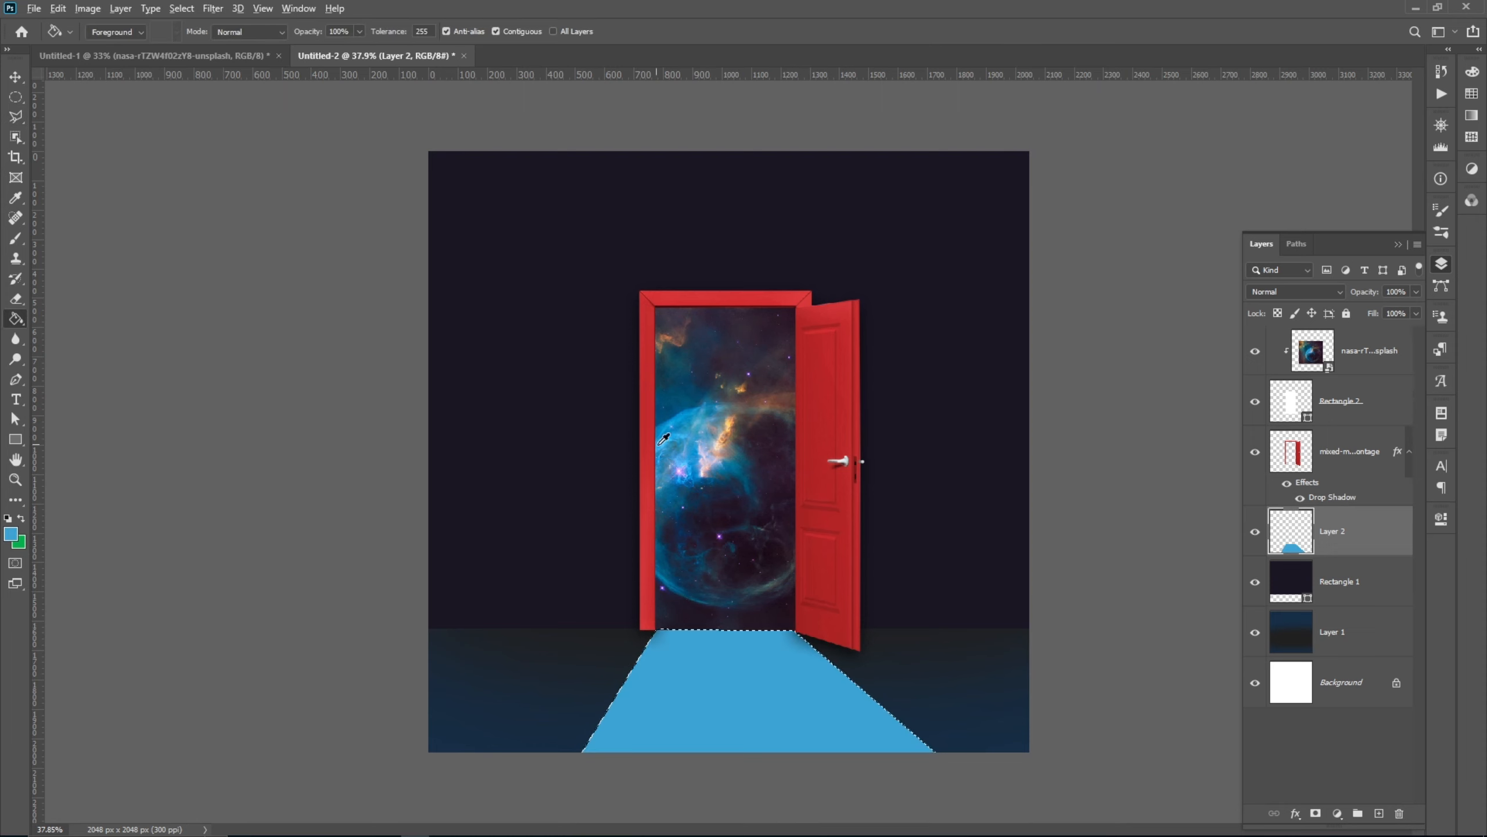
{"action": "left_click", "coordinate": [688, 454], "text": "alt"}
{"action": "left_click", "coordinate": [691, 664]}
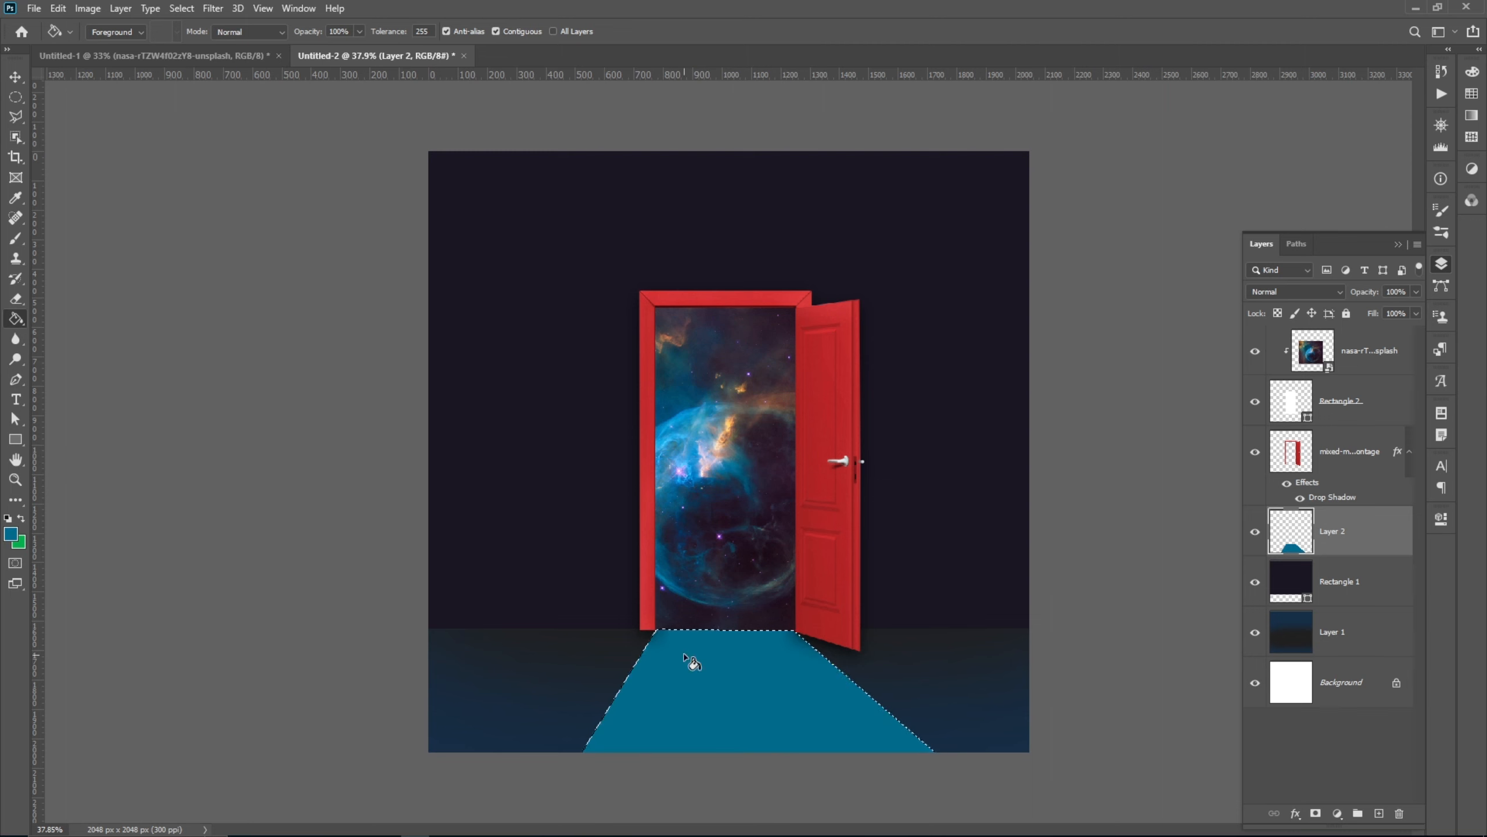
{"action": "key", "text": "v"}
{"action": "key", "text": "ctrl+d"}
{"action": "left_click", "coordinate": [1324, 291]}
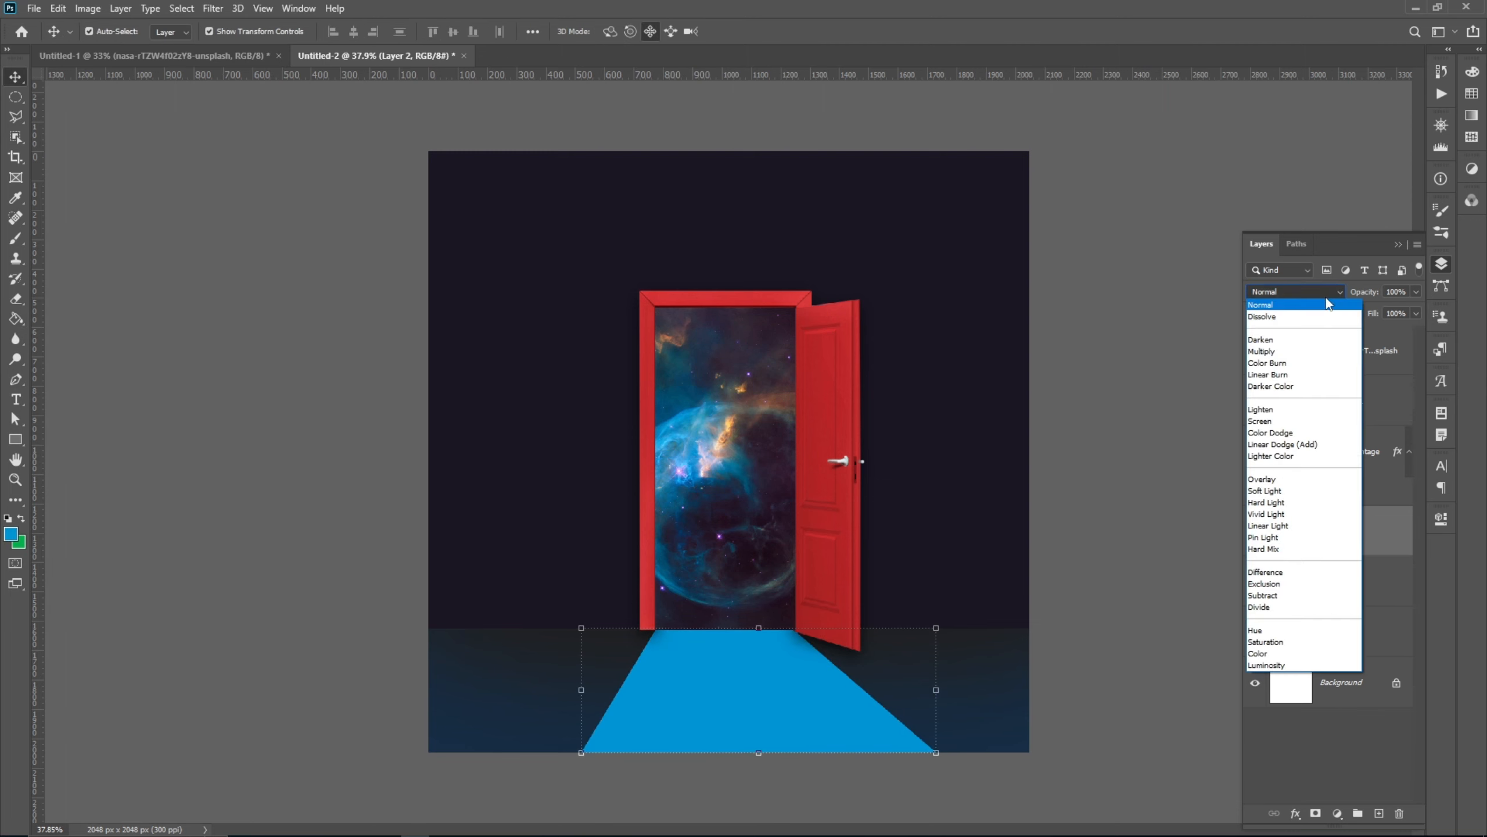
{"action": "left_click", "coordinate": [1303, 446]}
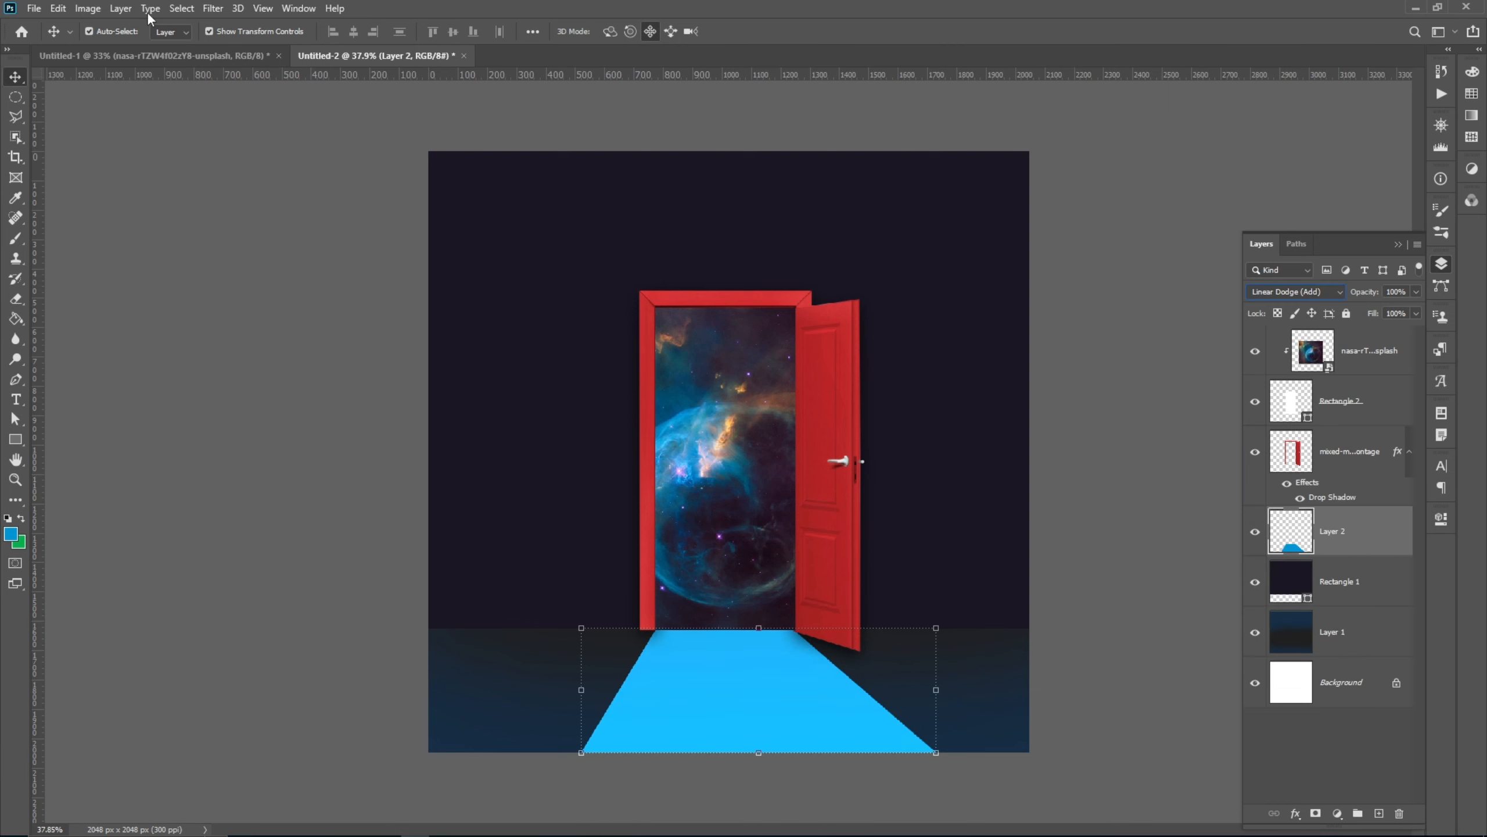
Apply a 29.1 px Gaussian Blur to the blue floor light and set its layer opacity to 86%.
{"action": "left_click", "coordinate": [212, 8]}
{"action": "mouse_move", "coordinate": [234, 183]}
{"action": "left_click", "coordinate": [445, 246]}
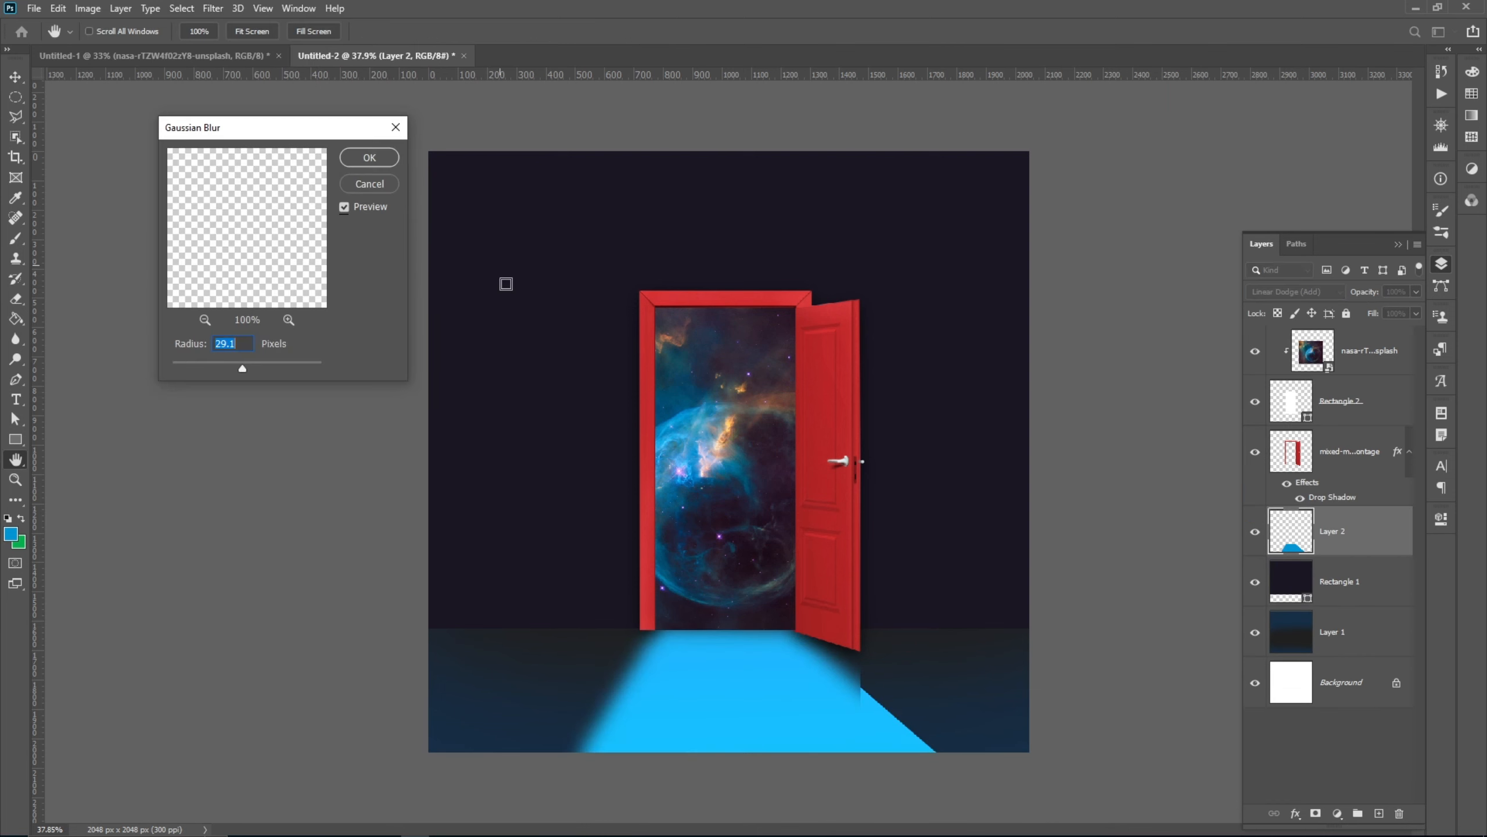
{"action": "left_click", "coordinate": [369, 157]}
{"action": "left_click_drag", "start_coordinate": [1362, 292], "coordinate": [1357, 303]}
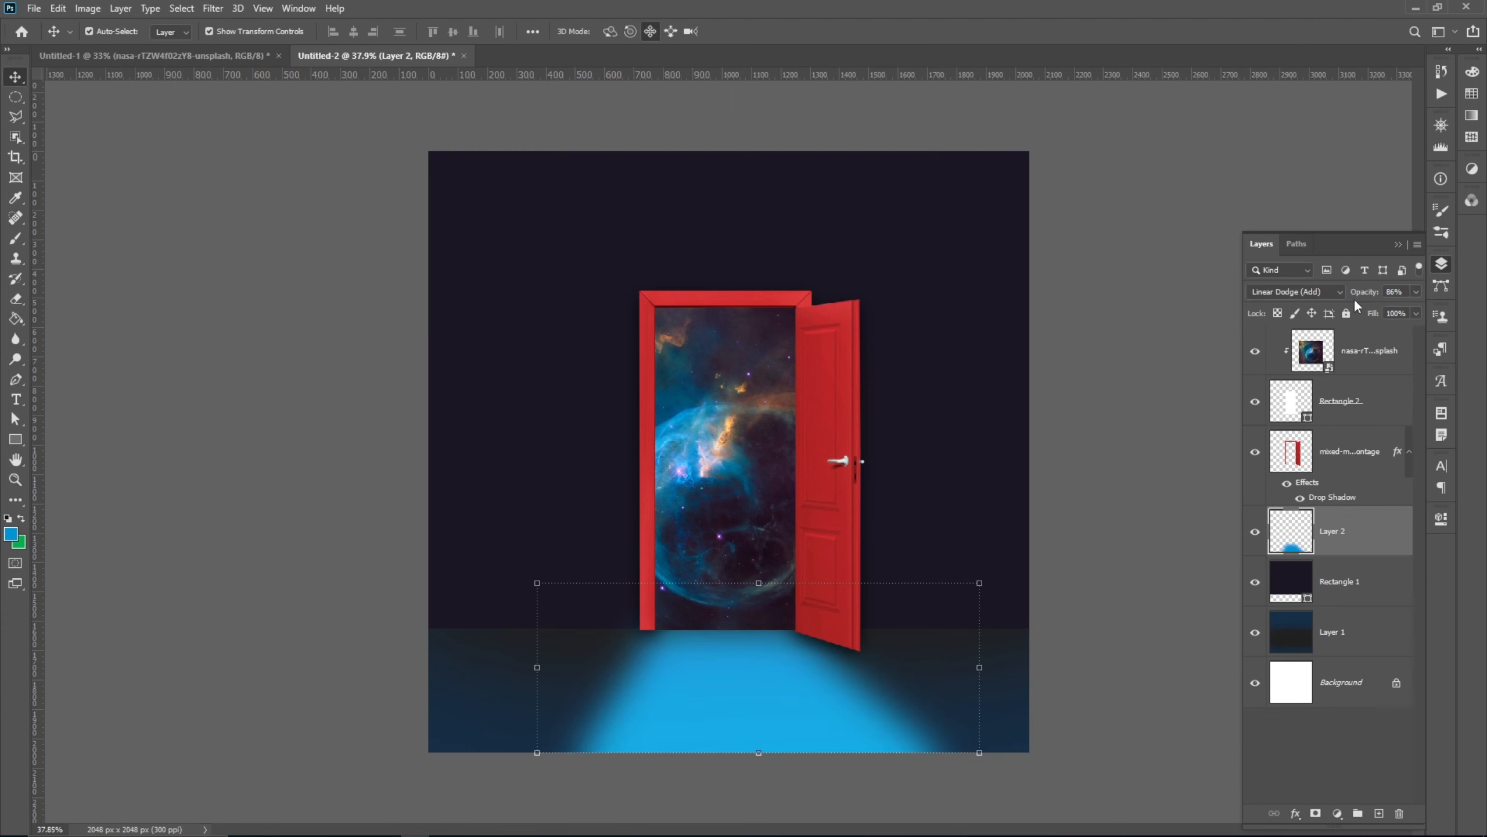
{"action": "left_click", "coordinate": [246, 325]}
Create a new layer above the door and paint a blue line along the frame's upper inner edge with a 40 px brush.
{"action": "scroll", "coordinate": [739, 447], "scroll_direction": "down", "scroll_amount": 1}
{"action": "scroll", "coordinate": [779, 448], "scroll_direction": "up", "scroll_amount": 4}
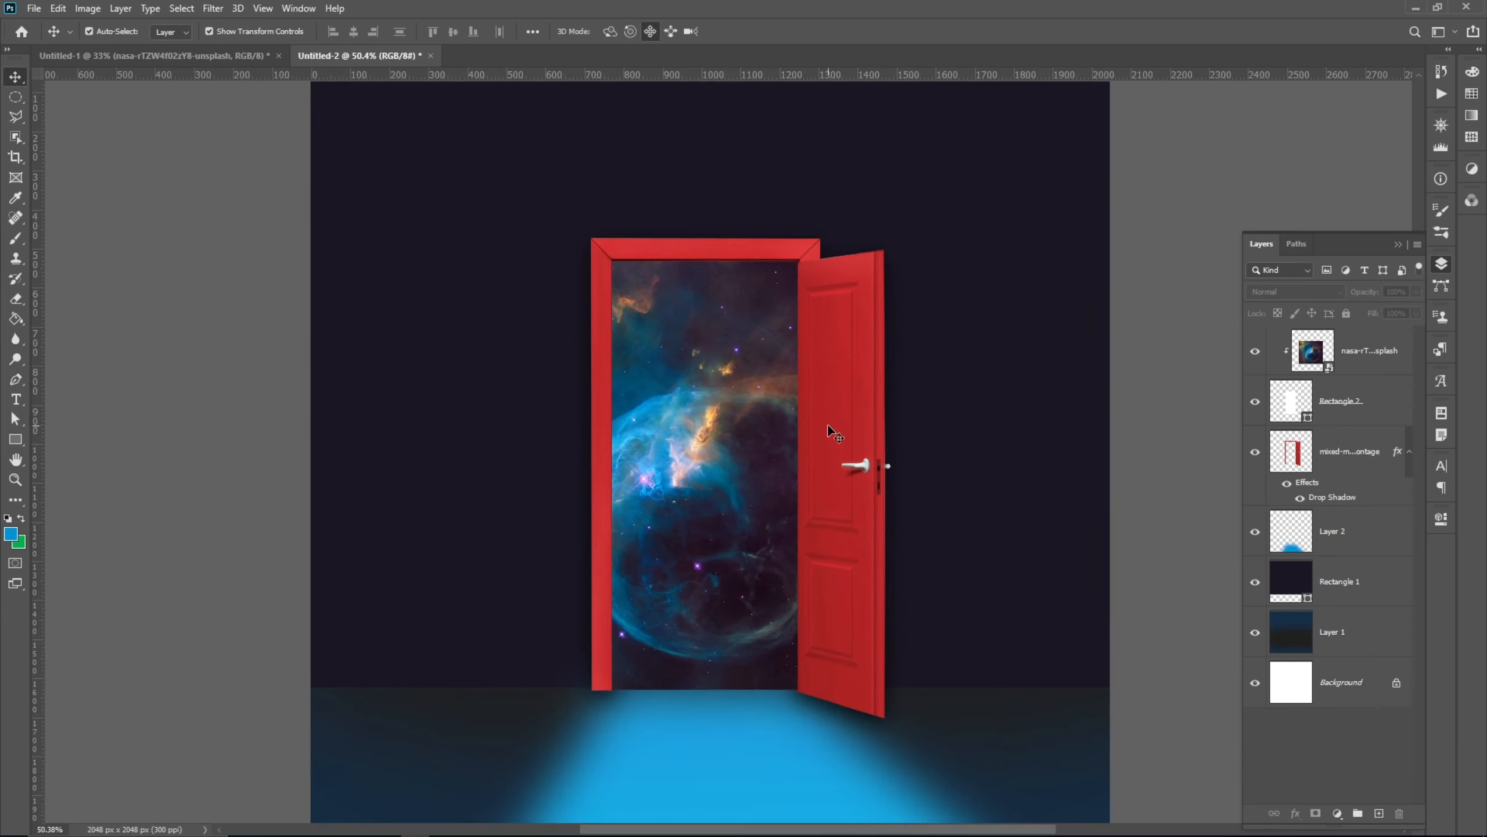
{"action": "left_click", "coordinate": [828, 424]}
{"action": "left_click", "coordinate": [1378, 812]}
{"action": "key", "text": "b"}
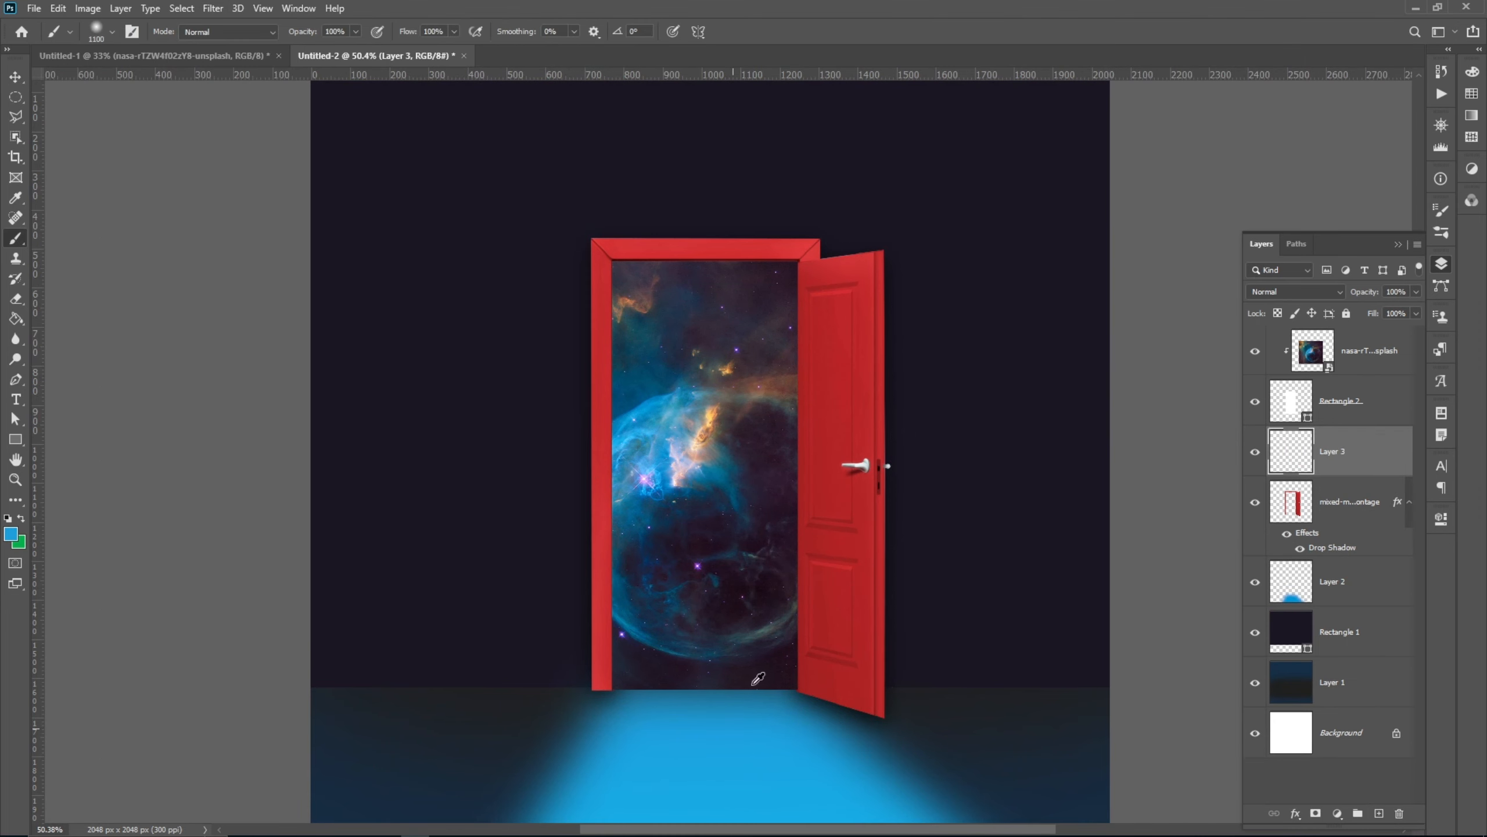
{"action": "scroll", "coordinate": [837, 317], "scroll_direction": "up", "scroll_amount": 2}
{"action": "key", "text": "bracketleft"}
{"action": "key", "text": "bracketleft"}
{"action": "key", "text": "bracketleft"}
{"action": "key", "text": "bracketleft"}
{"action": "key", "text": "bracketleft"}
{"action": "key", "text": "bracketleft"}
{"action": "key", "text": "bracketleft"}
{"action": "key", "text": "bracketleft"}
{"action": "key", "text": "bracketleft"}
{"action": "key", "text": "bracketleft"}
{"action": "key", "text": "bracketleft"}
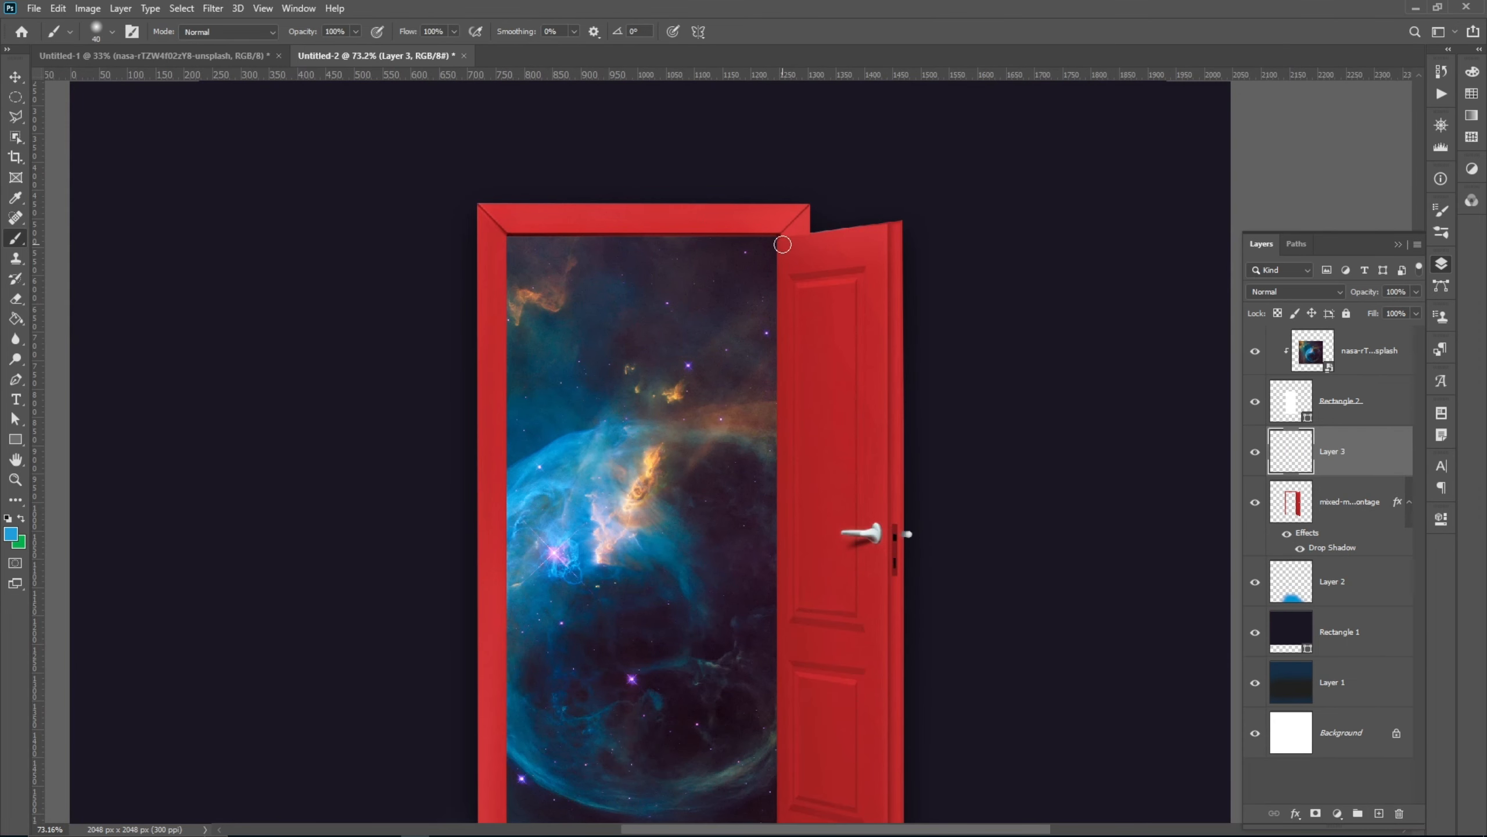
{"action": "scroll", "coordinate": [783, 243], "scroll_direction": "up", "scroll_amount": 3}
{"action": "left_click", "coordinate": [353, 226]}
{"action": "left_click", "coordinate": [772, 231], "text": "shift"}
Paint straight blue lines down both vertical inner edges of the door opening.
{"action": "scroll", "coordinate": [795, 368], "scroll_direction": "down", "scroll_amount": 3}
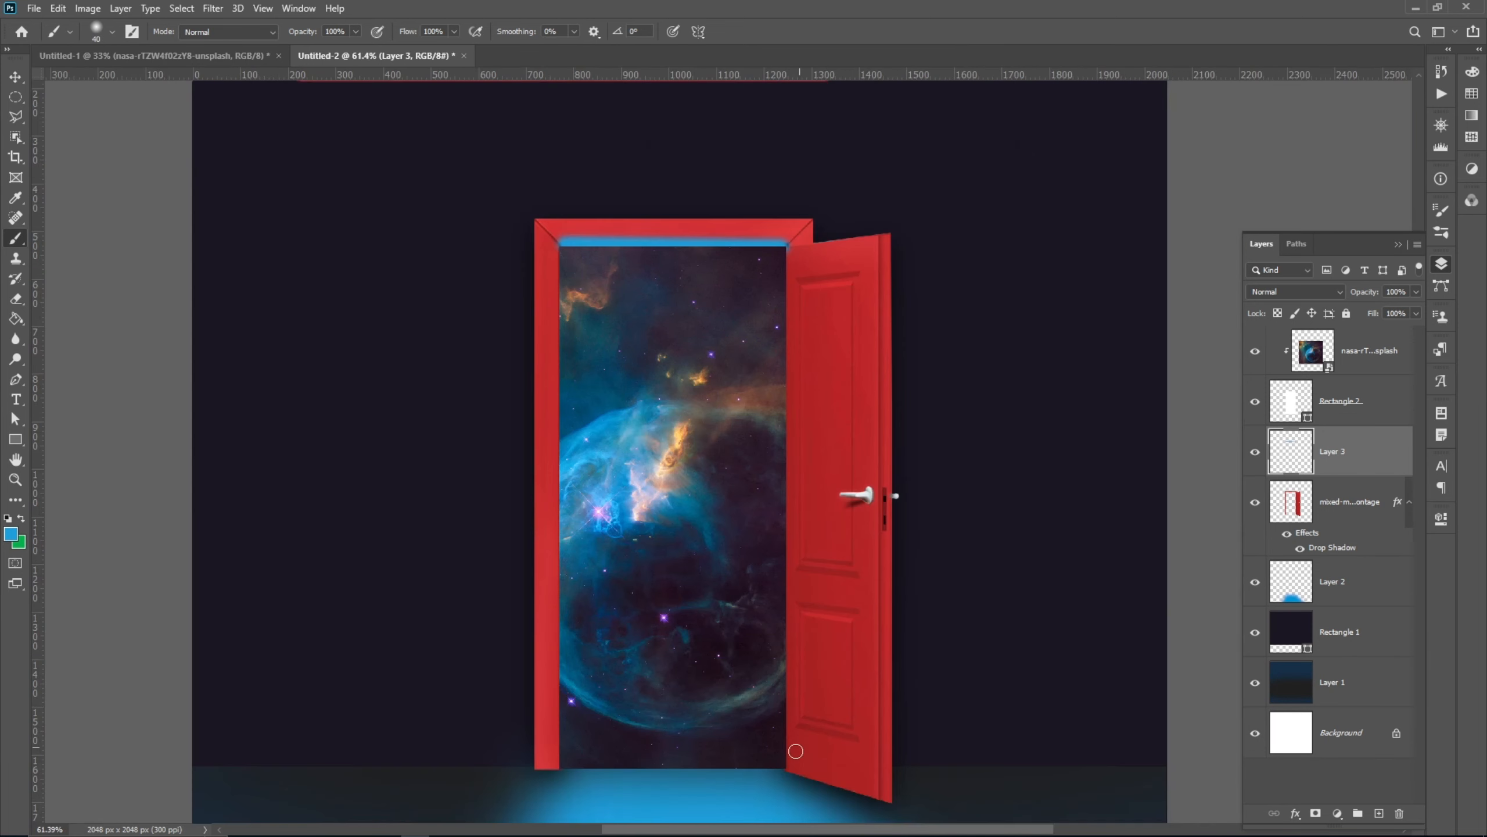
{"action": "left_click", "coordinate": [784, 751], "text": "shift"}
{"action": "left_click", "coordinate": [786, 245], "text": "shift"}
{"action": "left_click", "coordinate": [562, 247], "text": "shift"}
{"action": "left_click", "coordinate": [560, 766], "text": "shift"}
{"action": "scroll", "coordinate": [901, 724], "scroll_direction": "down", "scroll_amount": 1}
Set the frame glow layer's blend mode to Screen and its opacity to 54%.
{"action": "left_click", "coordinate": [1294, 291]}
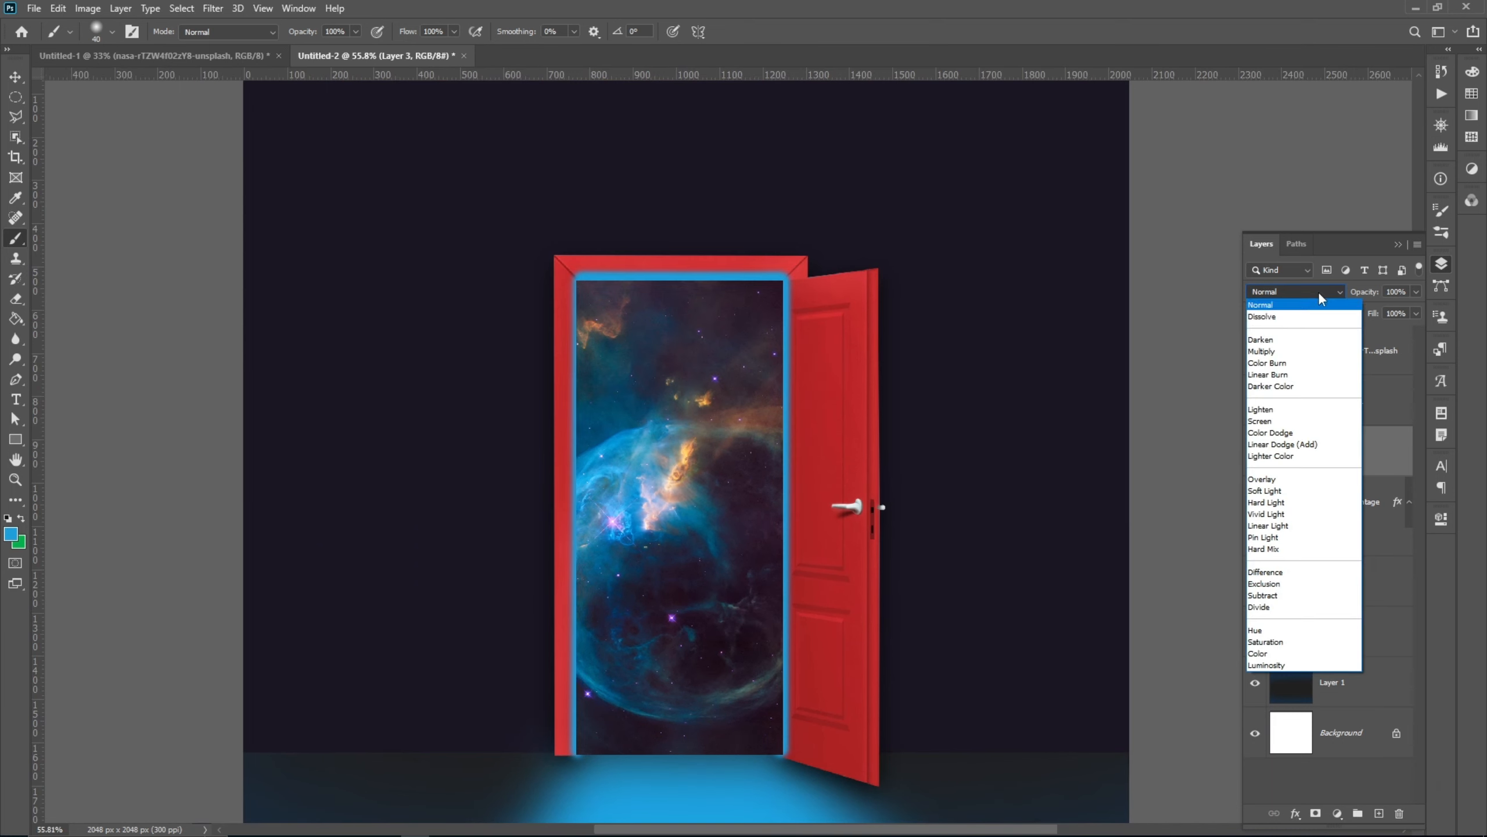
{"action": "left_click", "coordinate": [1289, 426]}
{"action": "left_click_drag", "start_coordinate": [1373, 295], "coordinate": [1336, 294]}
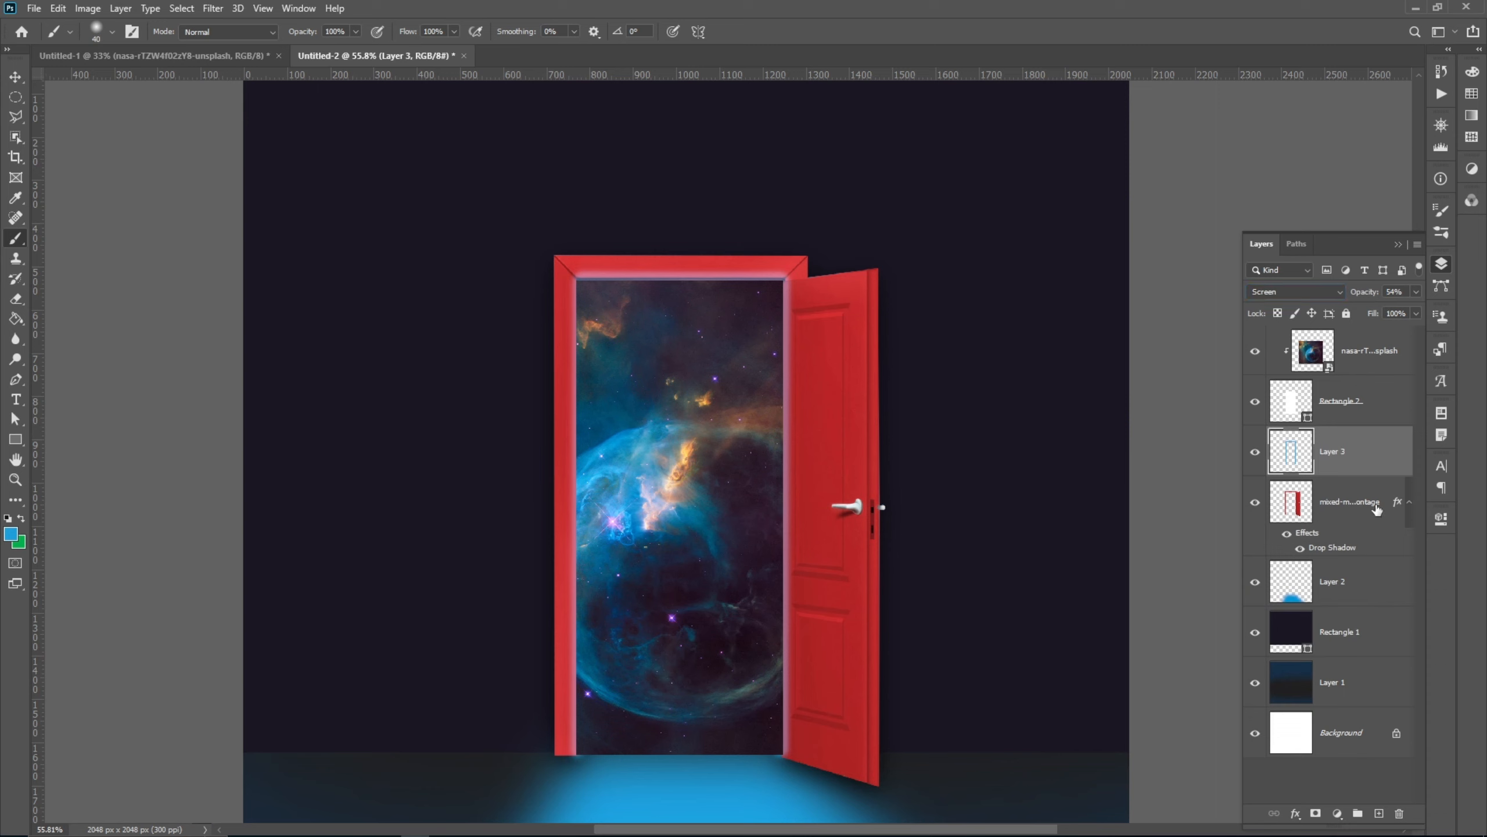
Paint a blue glow down the open door's hinge side with a 300 px brush at 43% opacity, and reduce the glow layer's opacity.
{"action": "key", "text": "bracketright"}
{"action": "key", "text": "bracketright"}
{"action": "key", "text": "bracketright"}
{"action": "key", "text": "bracketright"}
{"action": "key", "text": "5"}
{"action": "left_click", "coordinate": [773, 328]}
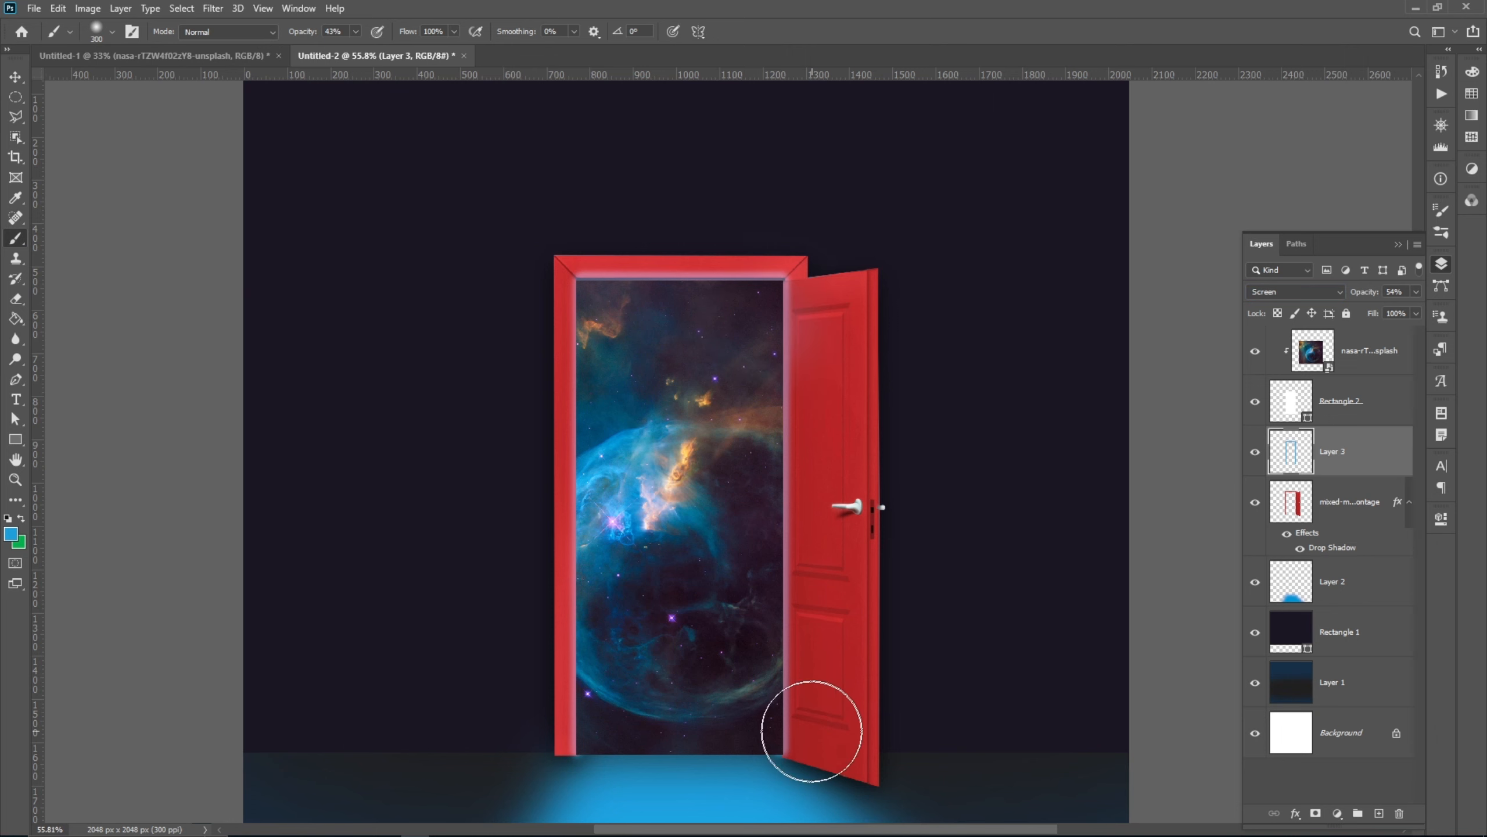
{"action": "left_click", "coordinate": [775, 724], "text": "shift"}
{"action": "left_click", "coordinate": [791, 316], "text": "shift"}
{"action": "left_click", "coordinate": [793, 737], "text": "shift"}
{"action": "key", "text": "ctrl+0"}
{"action": "left_click_drag", "start_coordinate": [1371, 293], "coordinate": [1359, 294]}
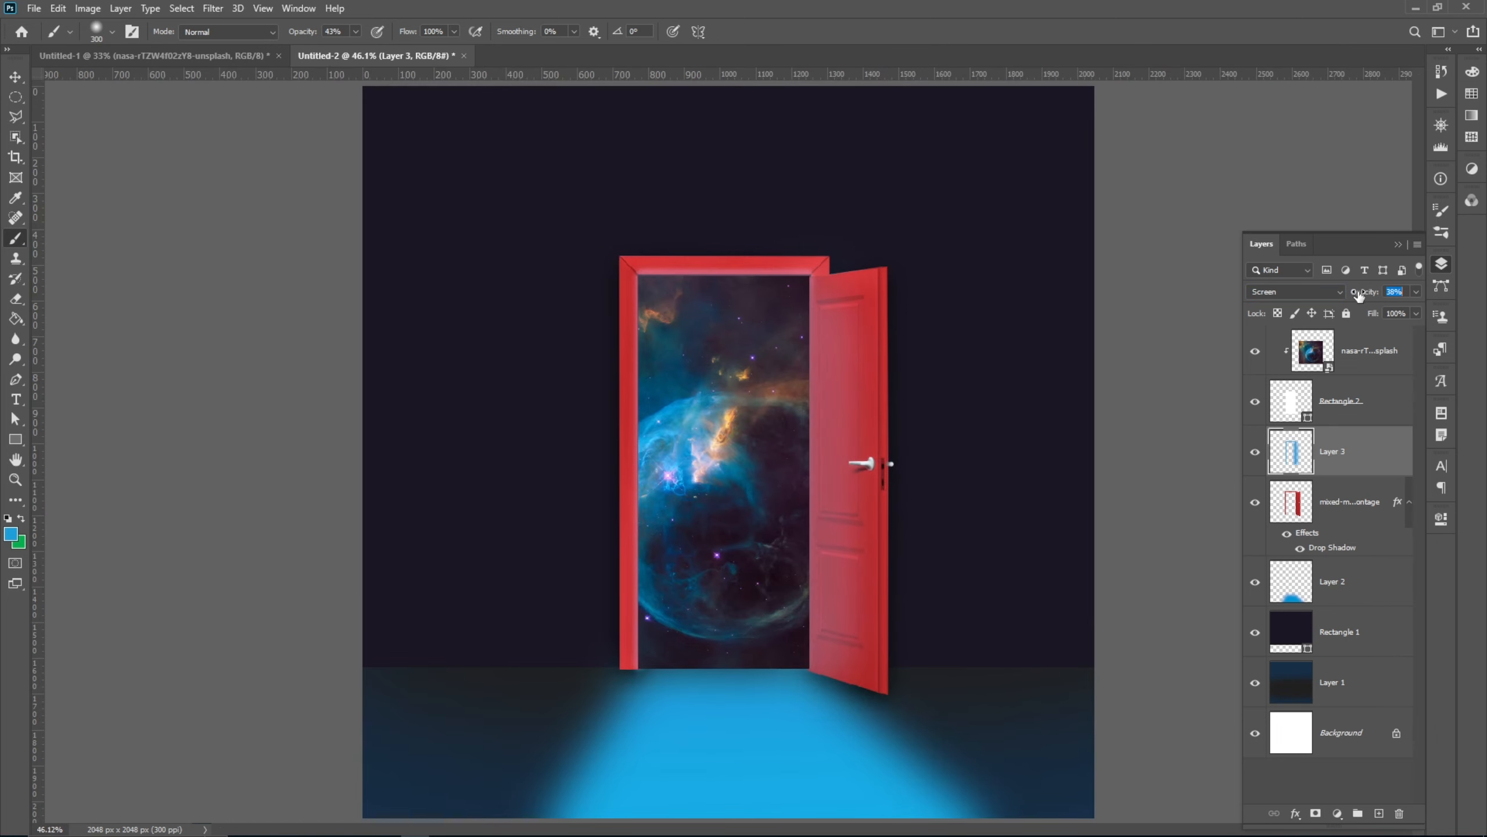
Change the fill colour of the wall rectangle, Rectangle 1, to the neutral near-black #131313.
{"action": "key", "text": "v"}
{"action": "key", "text": "ctrl+minus"}
{"action": "left_click", "coordinate": [1362, 643]}
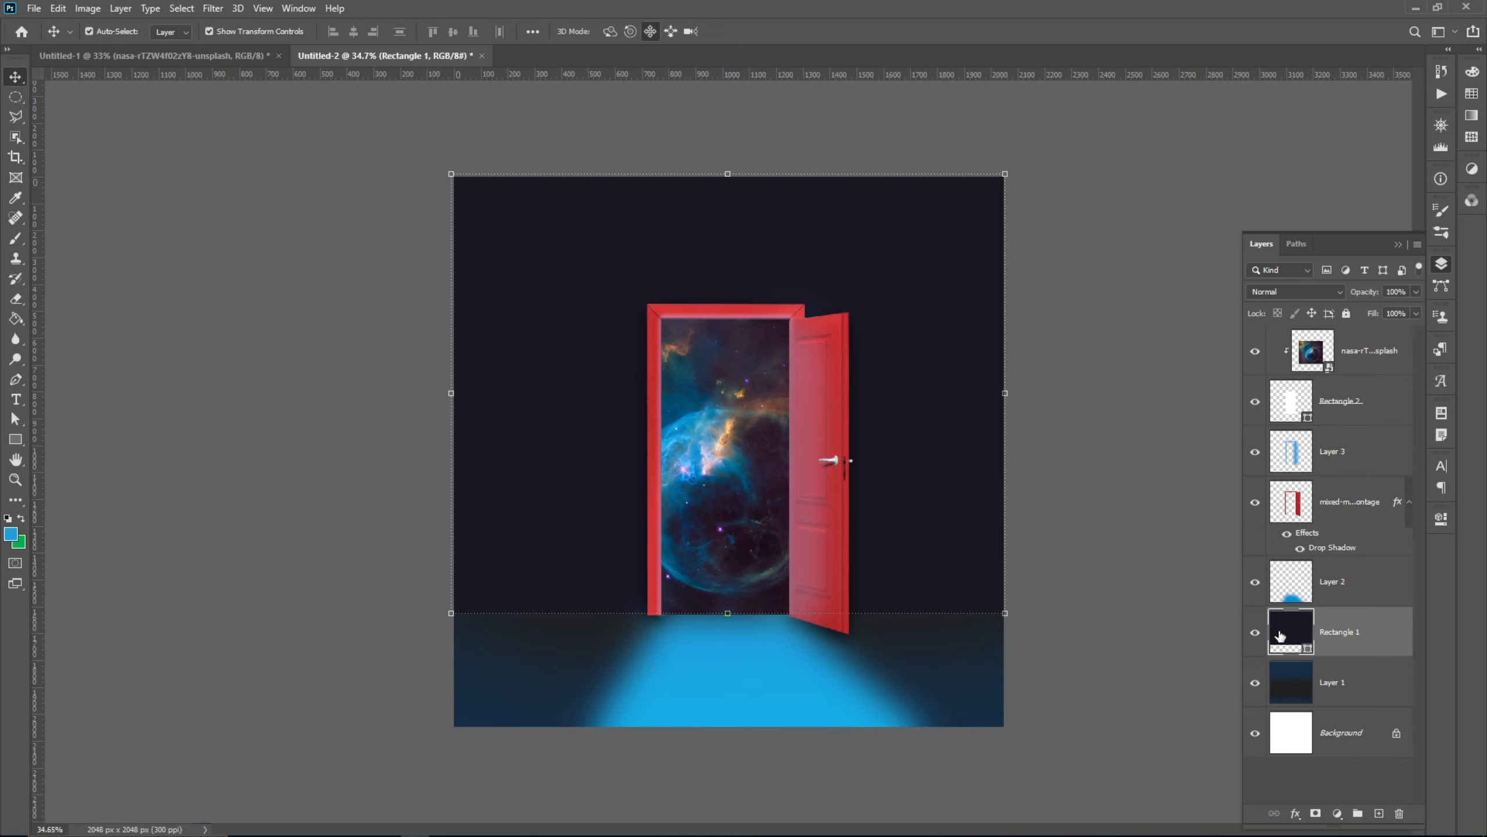
{"action": "double_click", "coordinate": [1284, 636]}
{"action": "left_click", "coordinate": [983, 727]}
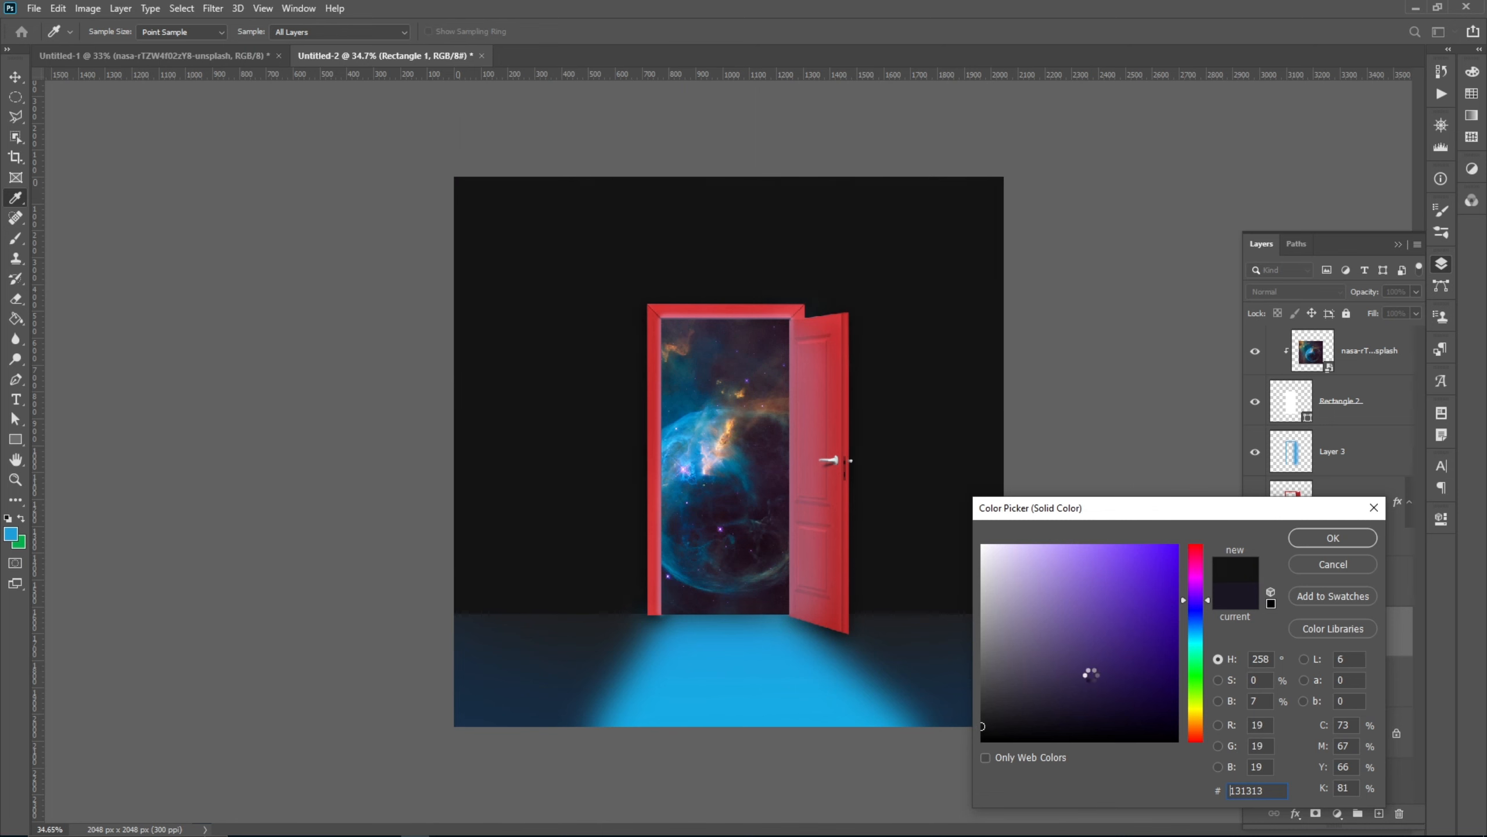
{"action": "left_click", "coordinate": [1331, 544]}
{"action": "left_click", "coordinate": [1123, 614]}
{"action": "scroll", "coordinate": [1118, 625], "scroll_direction": "up", "scroll_amount": 1}
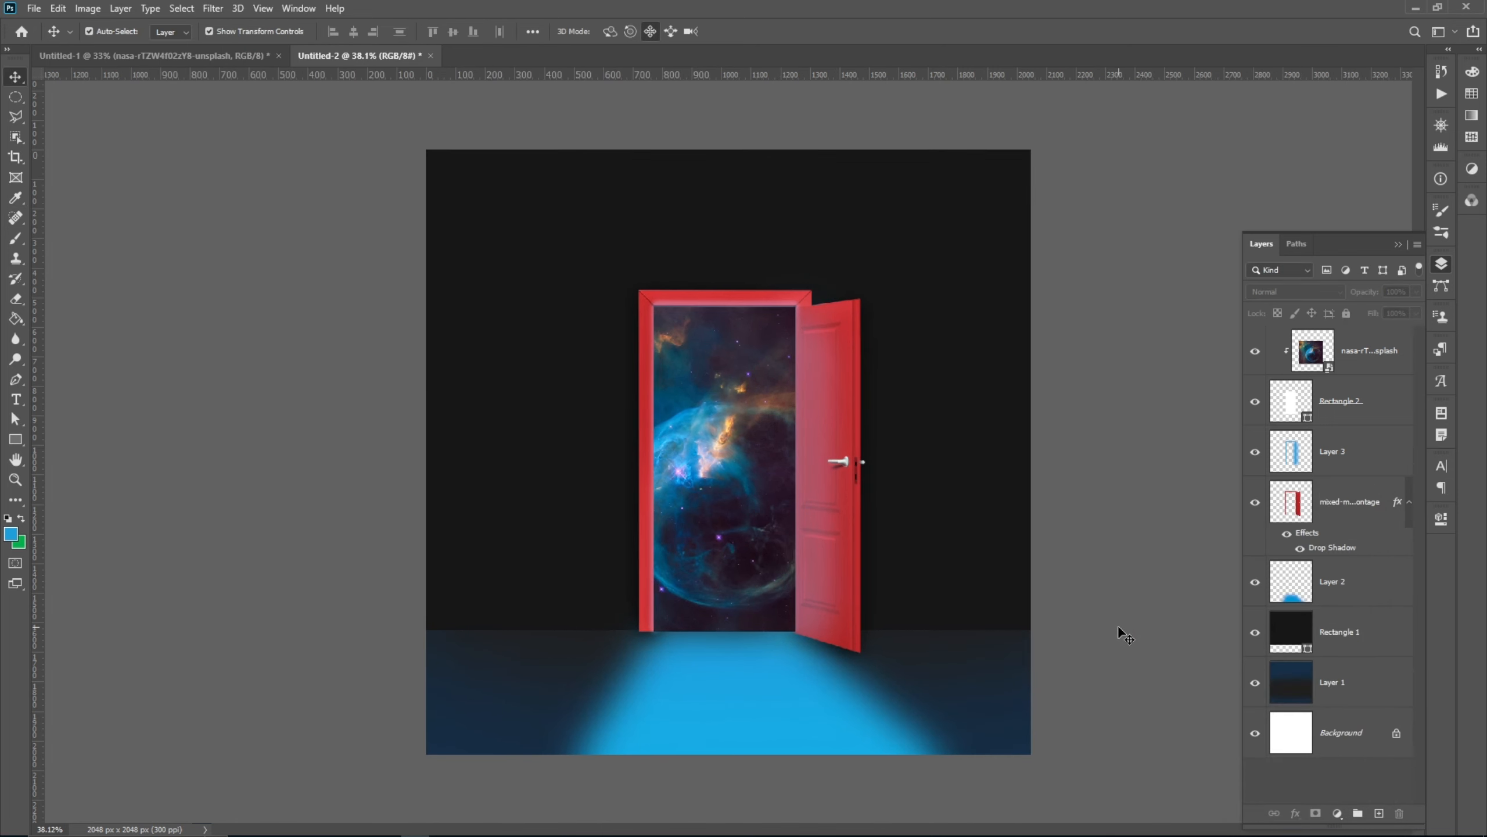
Add a Levels adjustment above the nebula layer with input levels of 9, 0.75 and 237.
{"action": "left_click", "coordinate": [1374, 370]}
{"action": "left_click", "coordinate": [1337, 813]}
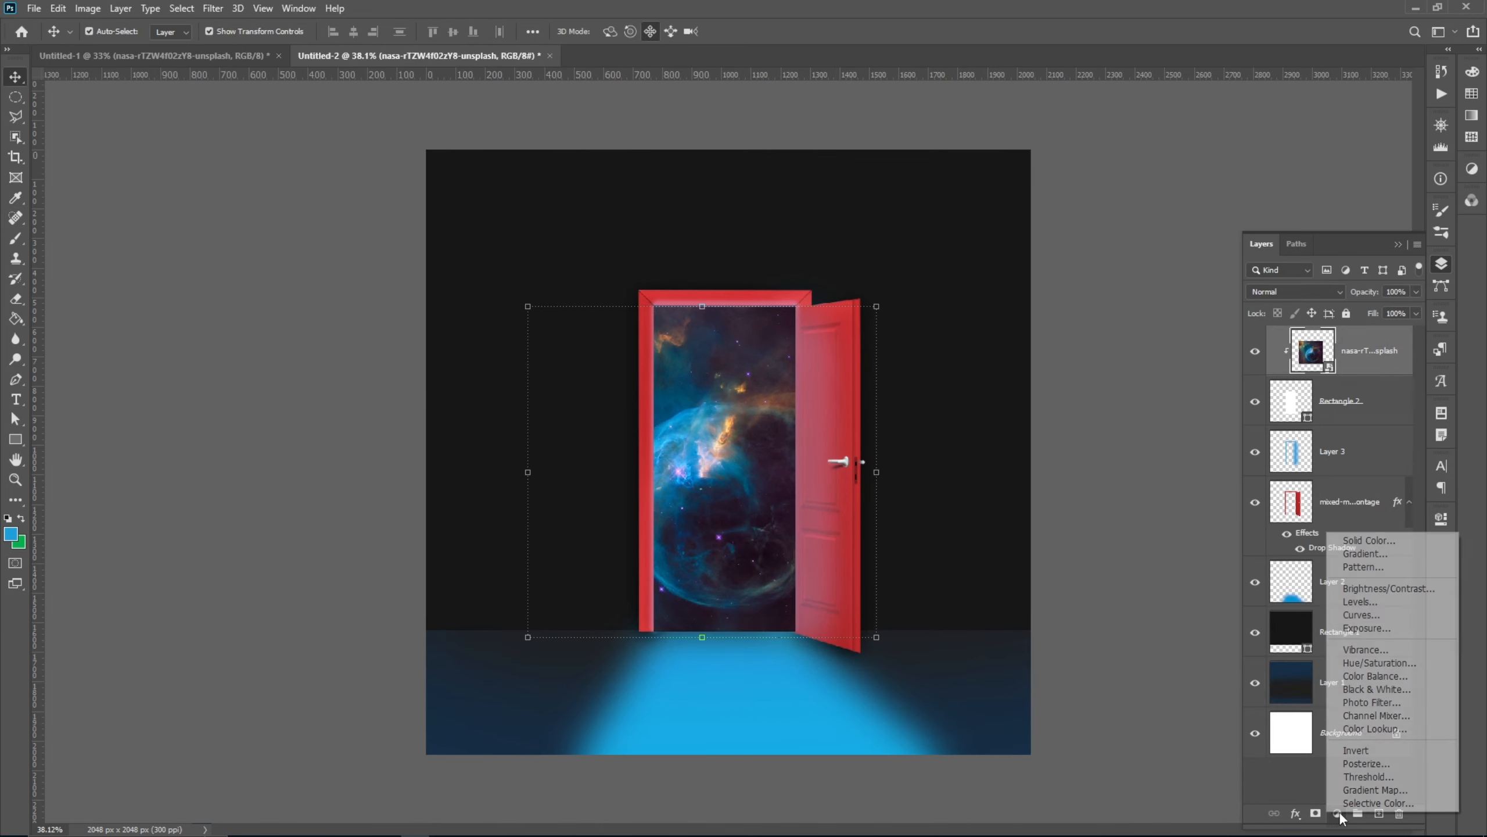
{"action": "left_click", "coordinate": [1389, 606]}
{"action": "left_click_drag", "start_coordinate": [1322, 677], "coordinate": [1334, 678]}
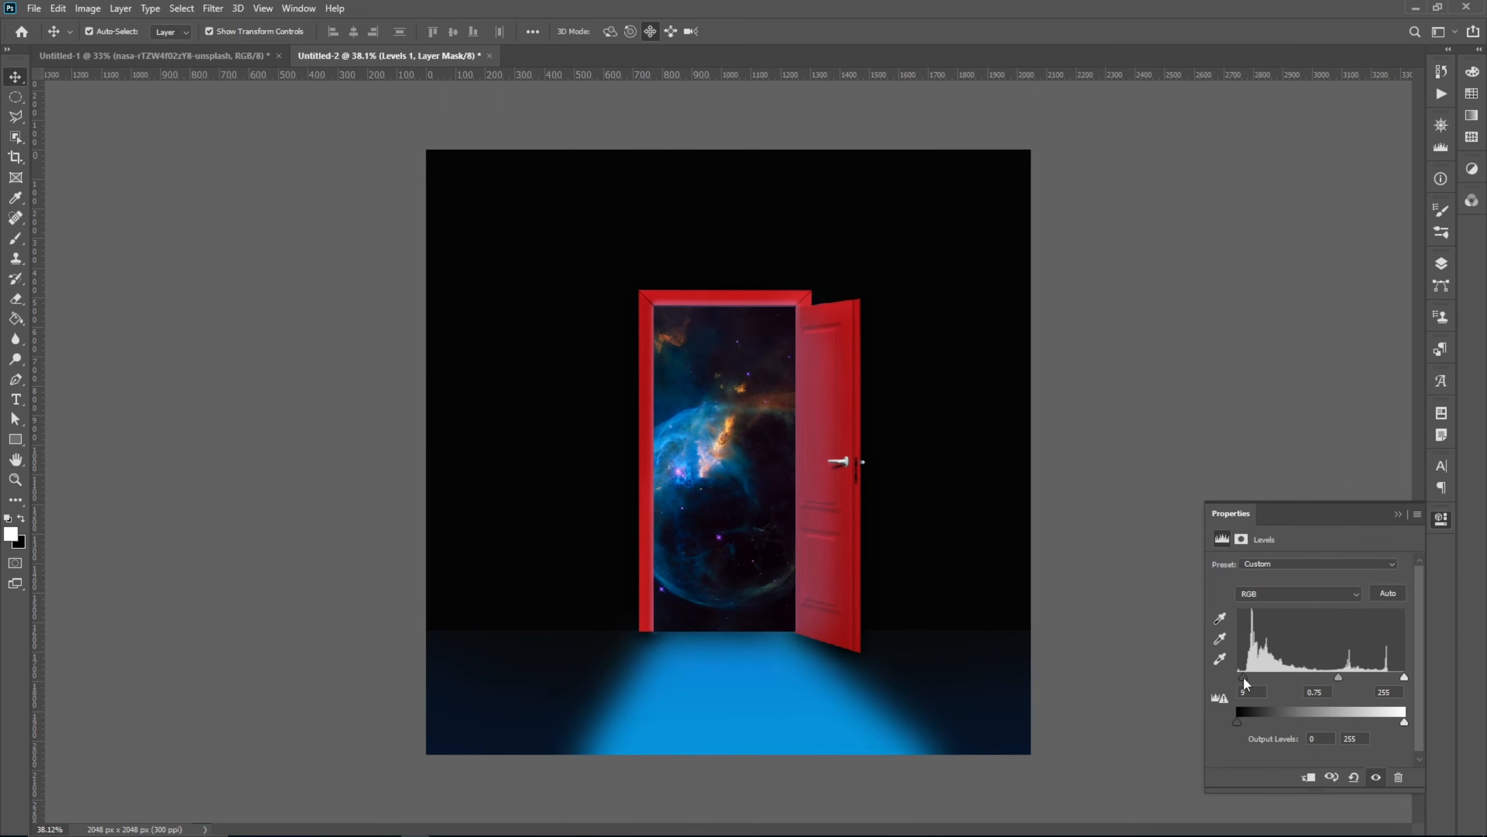
{"action": "left_click_drag", "start_coordinate": [1406, 681], "coordinate": [1396, 680]}
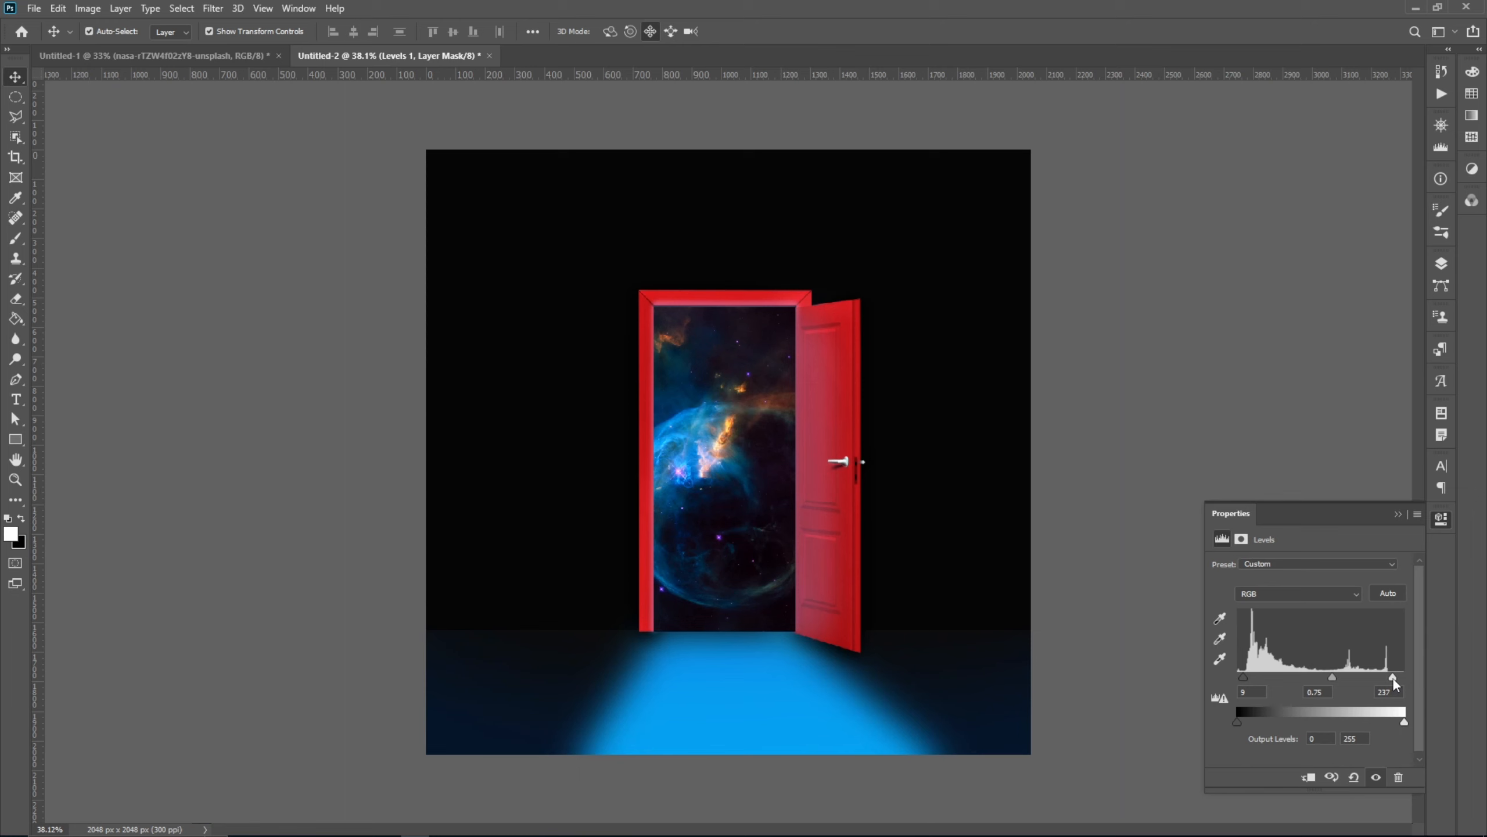
{"action": "left_click", "coordinate": [1400, 514]}
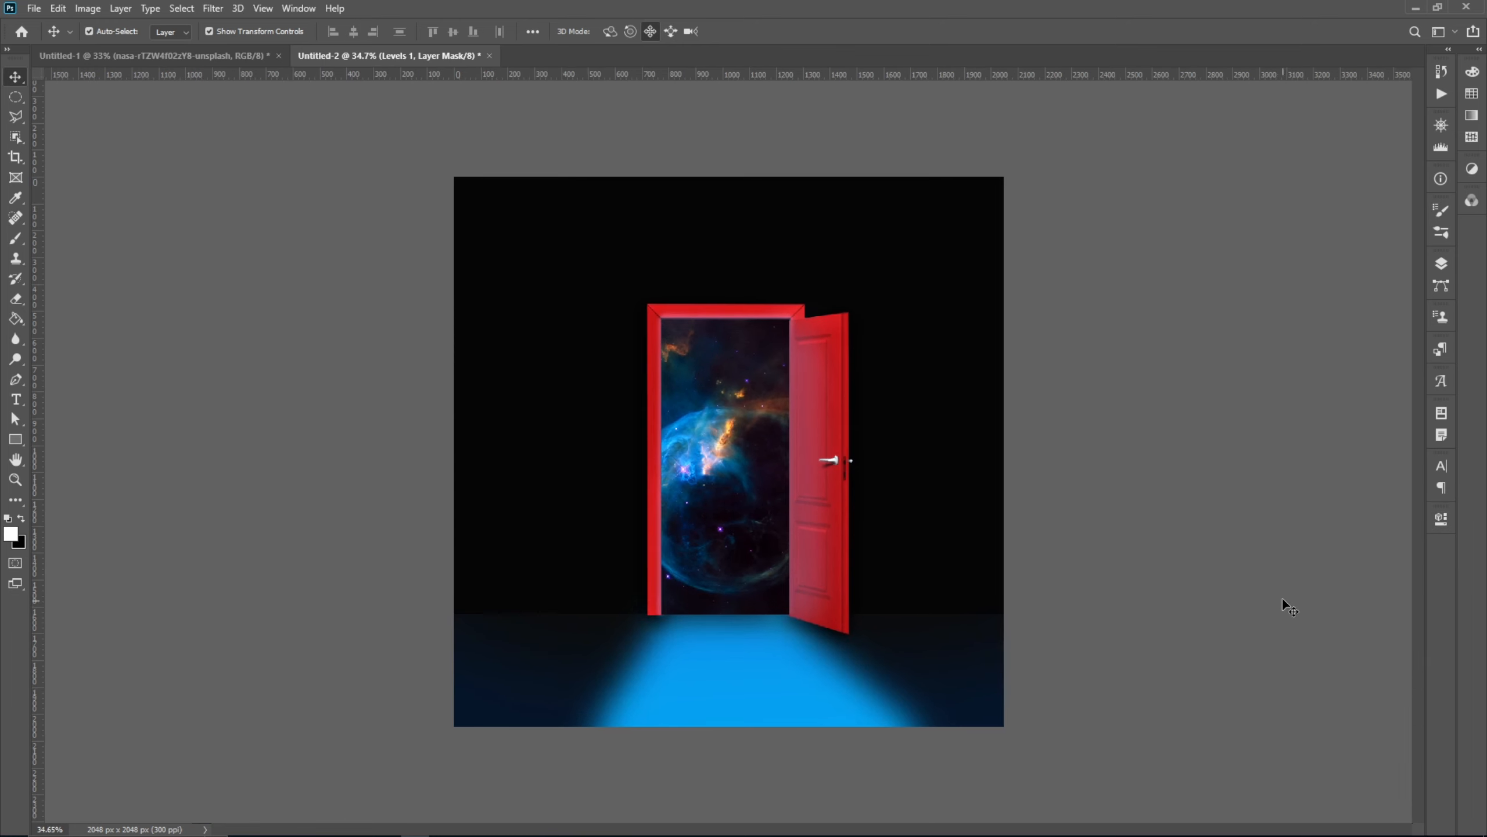
Set the opacity of the floor light layer, Layer 2, to 80%.
{"action": "left_click", "coordinate": [1441, 265]}
{"action": "left_click", "coordinate": [1360, 624]}
{"action": "mouse_move", "coordinate": [1352, 292]}
{"action": "left_mouse_down"}
{"action": "mouse_move", "coordinate": [1430, 301]}
{"action": "mouse_move", "coordinate": [1407, 305]}
{"action": "left_mouse_up"}
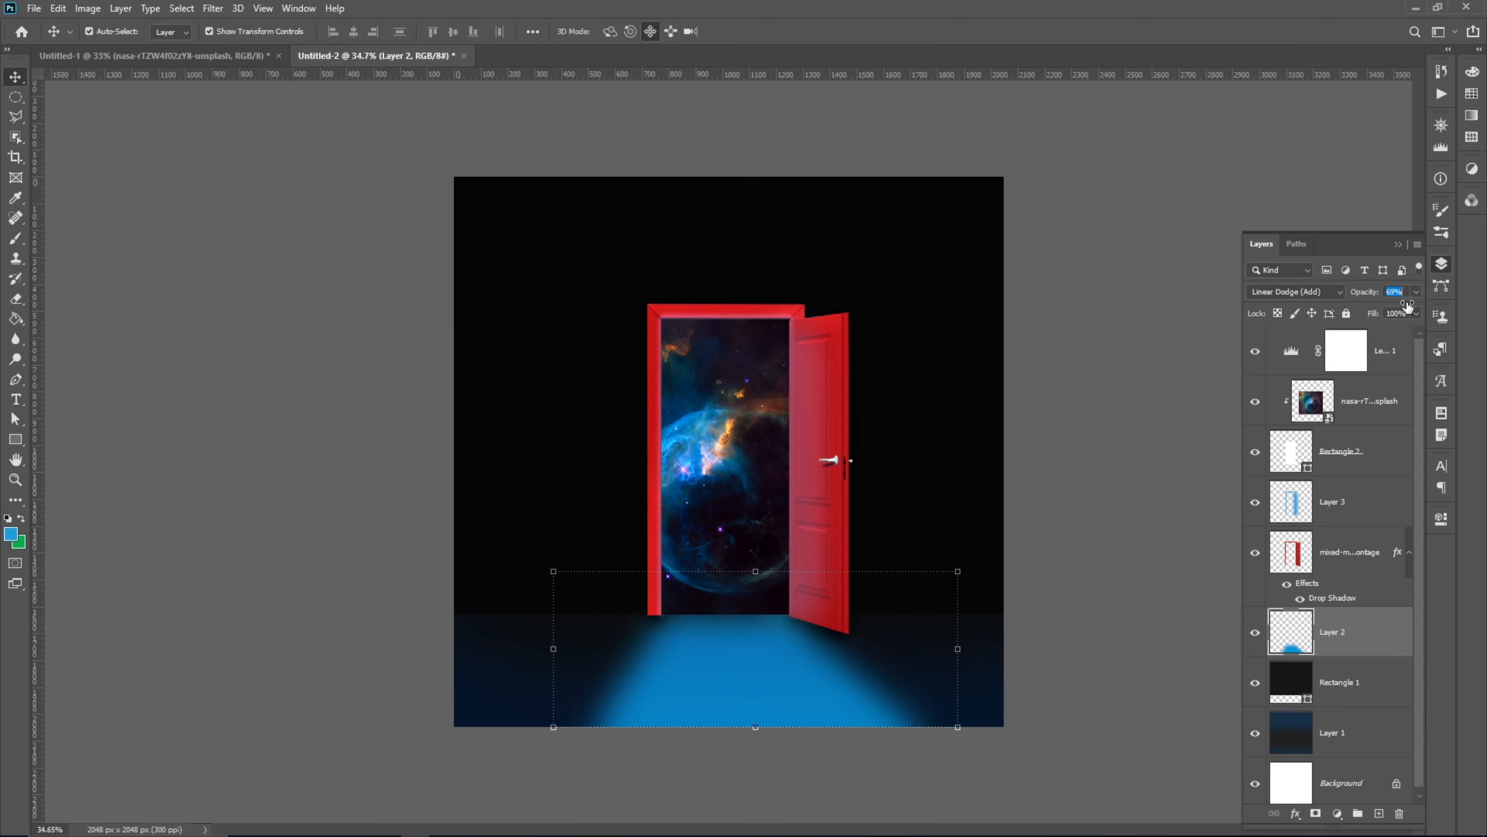
{"action": "scroll", "coordinate": [1395, 291], "scroll_direction": "up", "scroll_amount": 6}
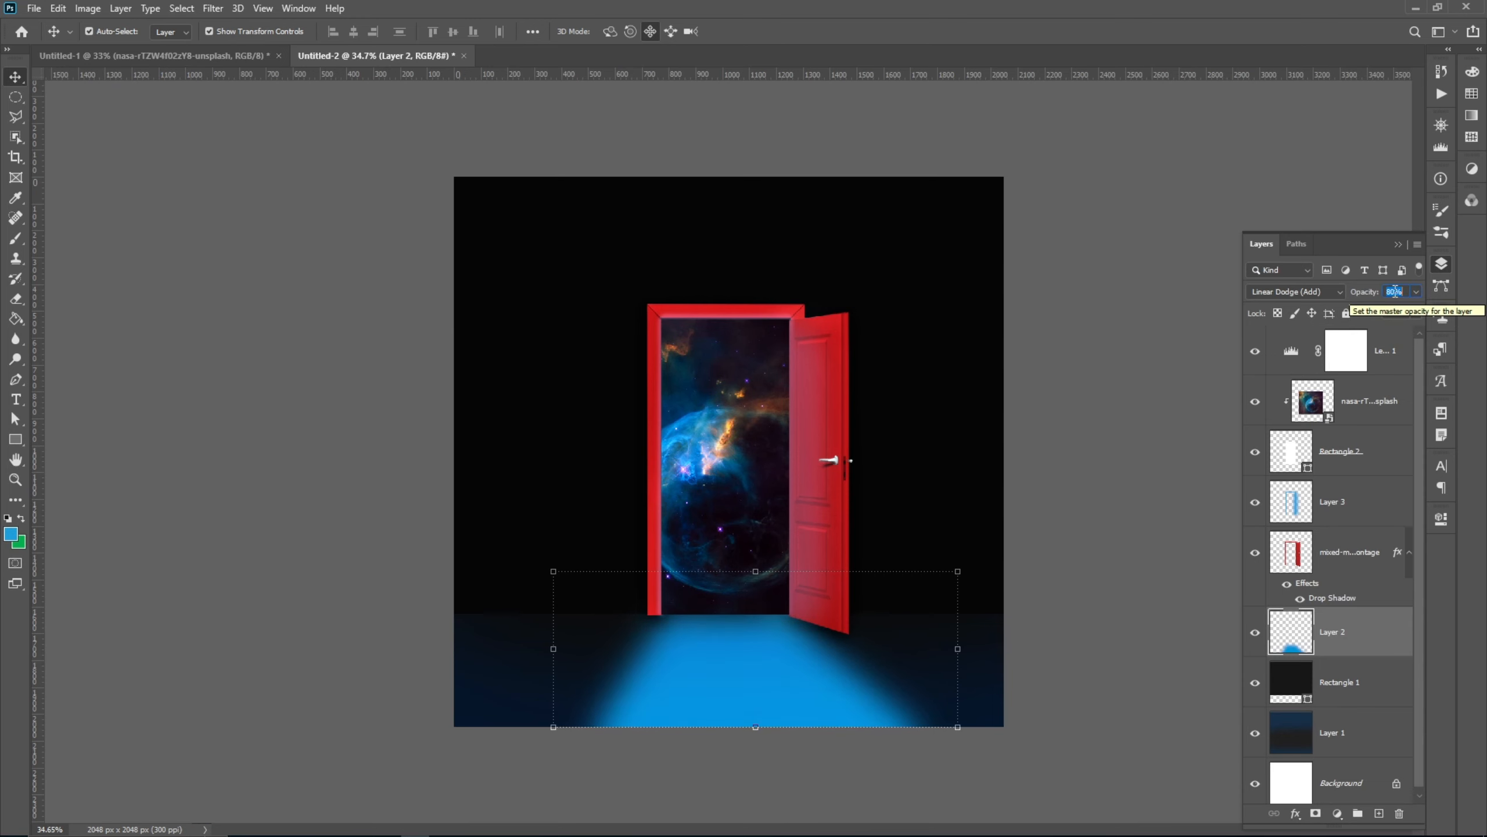
{"action": "left_click", "coordinate": [247, 296]}
{"action": "scroll", "coordinate": [340, 349], "scroll_direction": "down", "scroll_amount": 1}
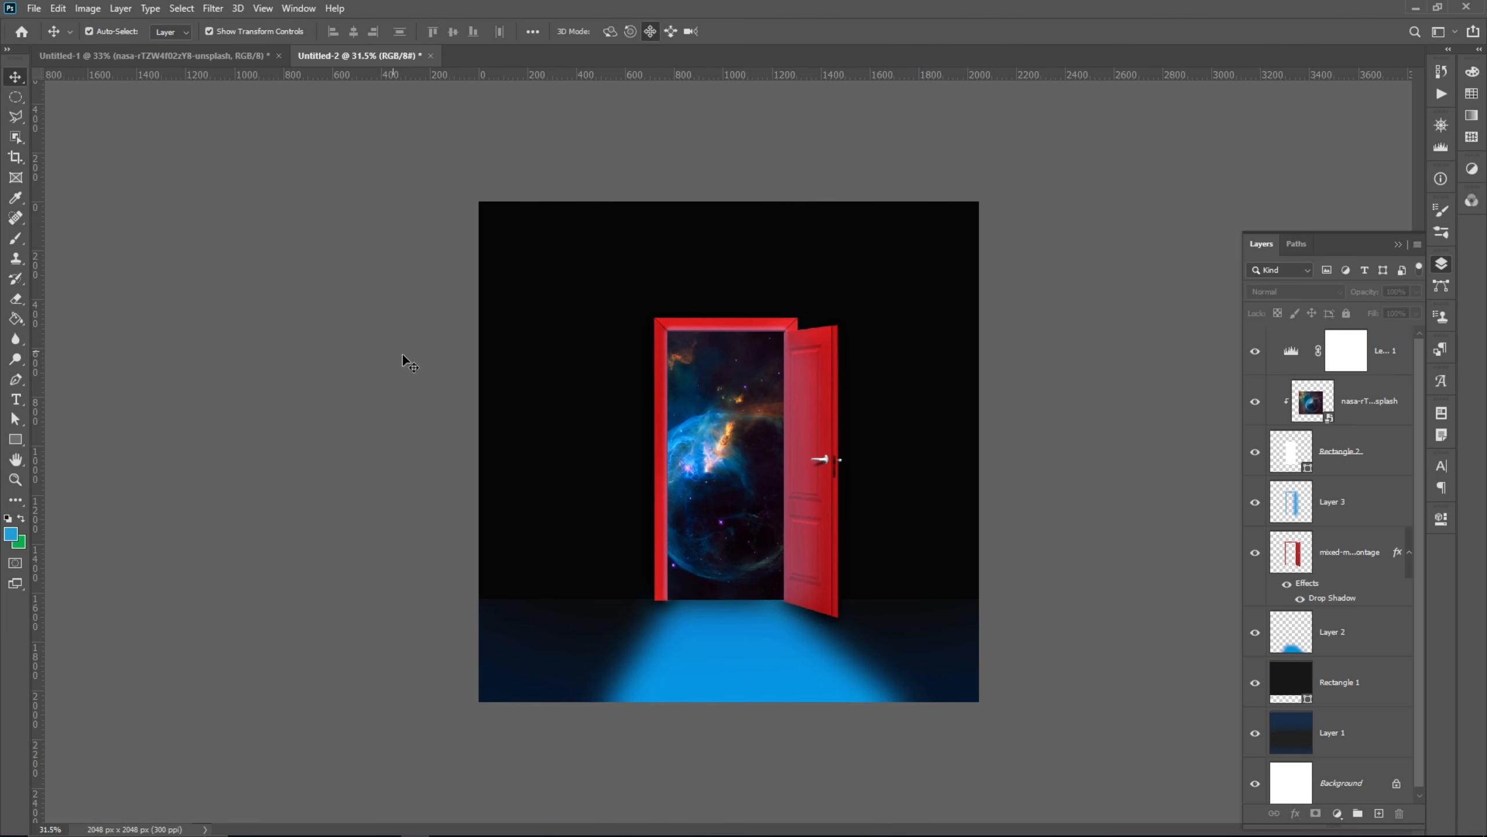
Group all the layers above the Background layer.
{"action": "left_click", "coordinate": [1379, 756]}
{"action": "left_click", "coordinate": [1390, 350], "text": "shift"}
{"action": "key", "text": "ctrl+g"}
Duplicate the group with the original hidden, and convert the copy to a smart object.
{"action": "left_click_drag", "start_coordinate": [1390, 339], "coordinate": [1381, 812]}
{"action": "right_click", "coordinate": [1325, 342]}
{"action": "left_click", "coordinate": [1346, 390]}
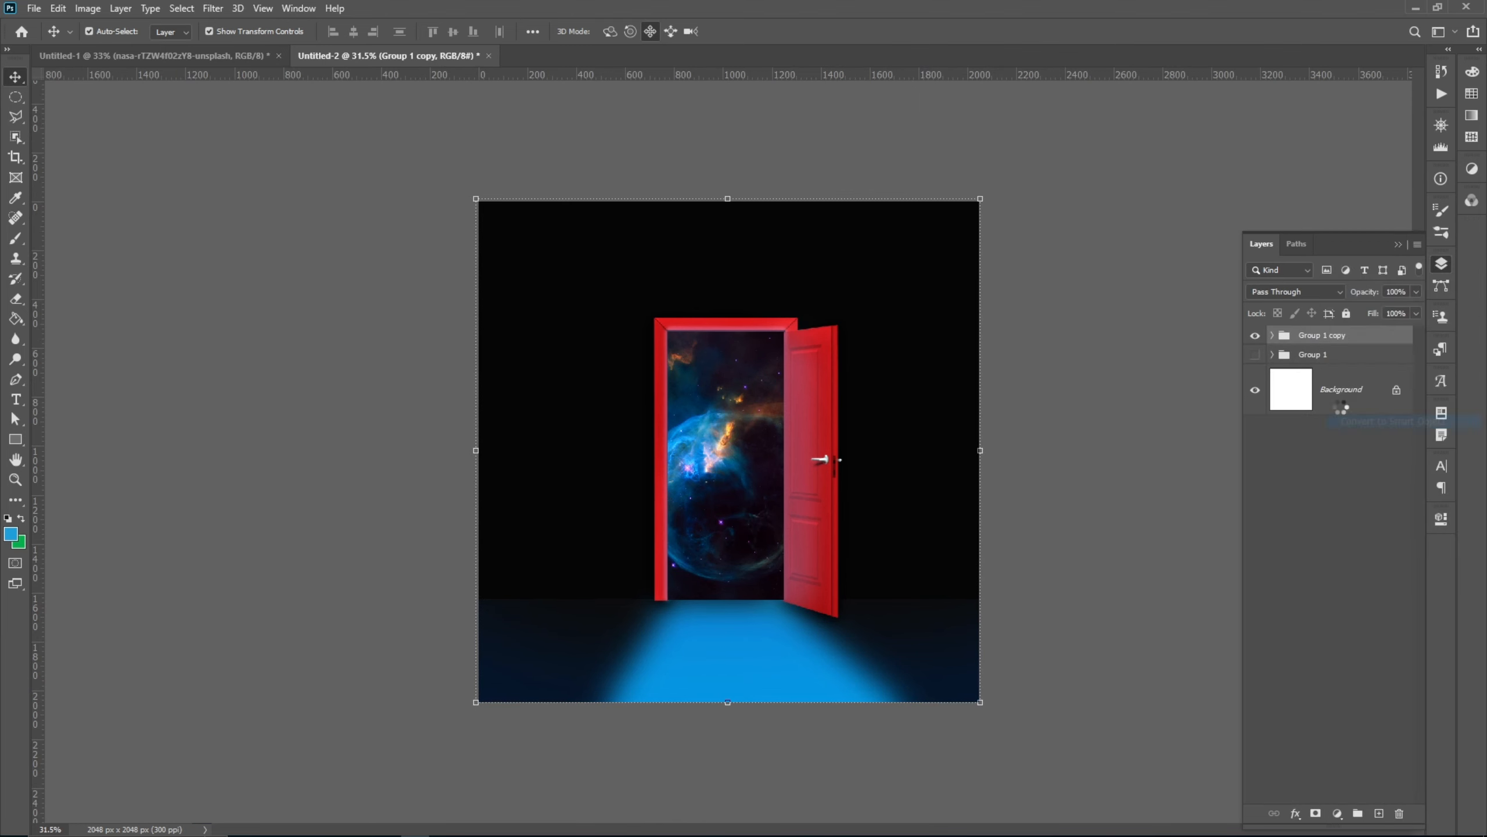
Apply the Camera Raw Filter to the group copy with a cooler temperature, a tint towards magenta and adjusted exposure and highlights.
{"action": "left_click", "coordinate": [214, 8]}
{"action": "left_click", "coordinate": [270, 104]}
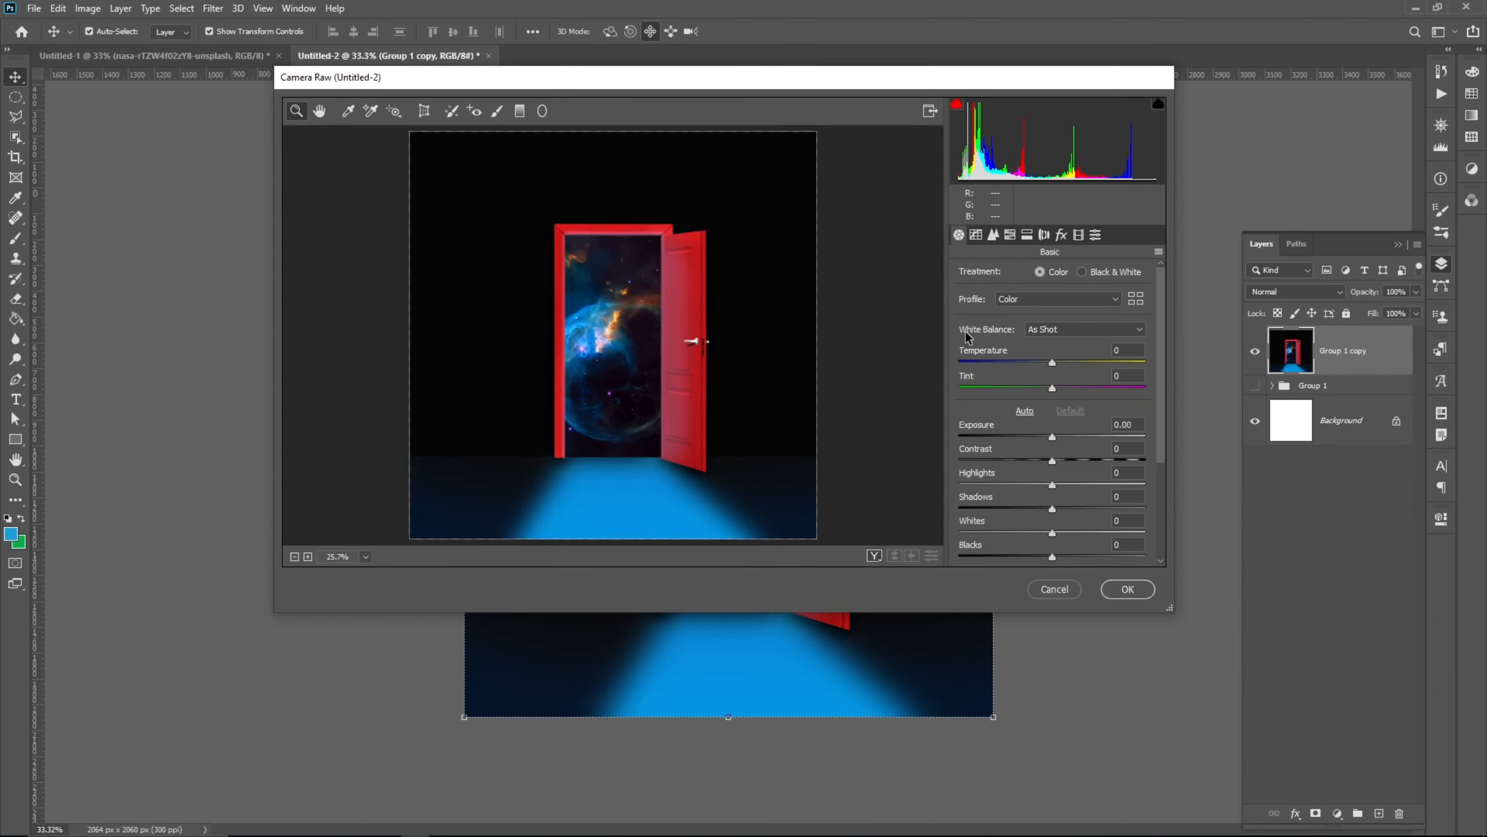
{"action": "left_click_drag", "start_coordinate": [1051, 362], "coordinate": [1017, 363]}
{"action": "left_click", "coordinate": [1061, 389]}
{"action": "left_click", "coordinate": [1053, 437]}
{"action": "left_click_drag", "start_coordinate": [1053, 437], "coordinate": [1056, 555]}
{"action": "left_click", "coordinate": [1061, 485]}
Set the HSL luminance of Reds to -20 and Oranges to -12, raise the Blues, and apply the Camera Raw adjustments.
{"action": "left_click", "coordinate": [975, 234]}
{"action": "left_click", "coordinate": [993, 235]}
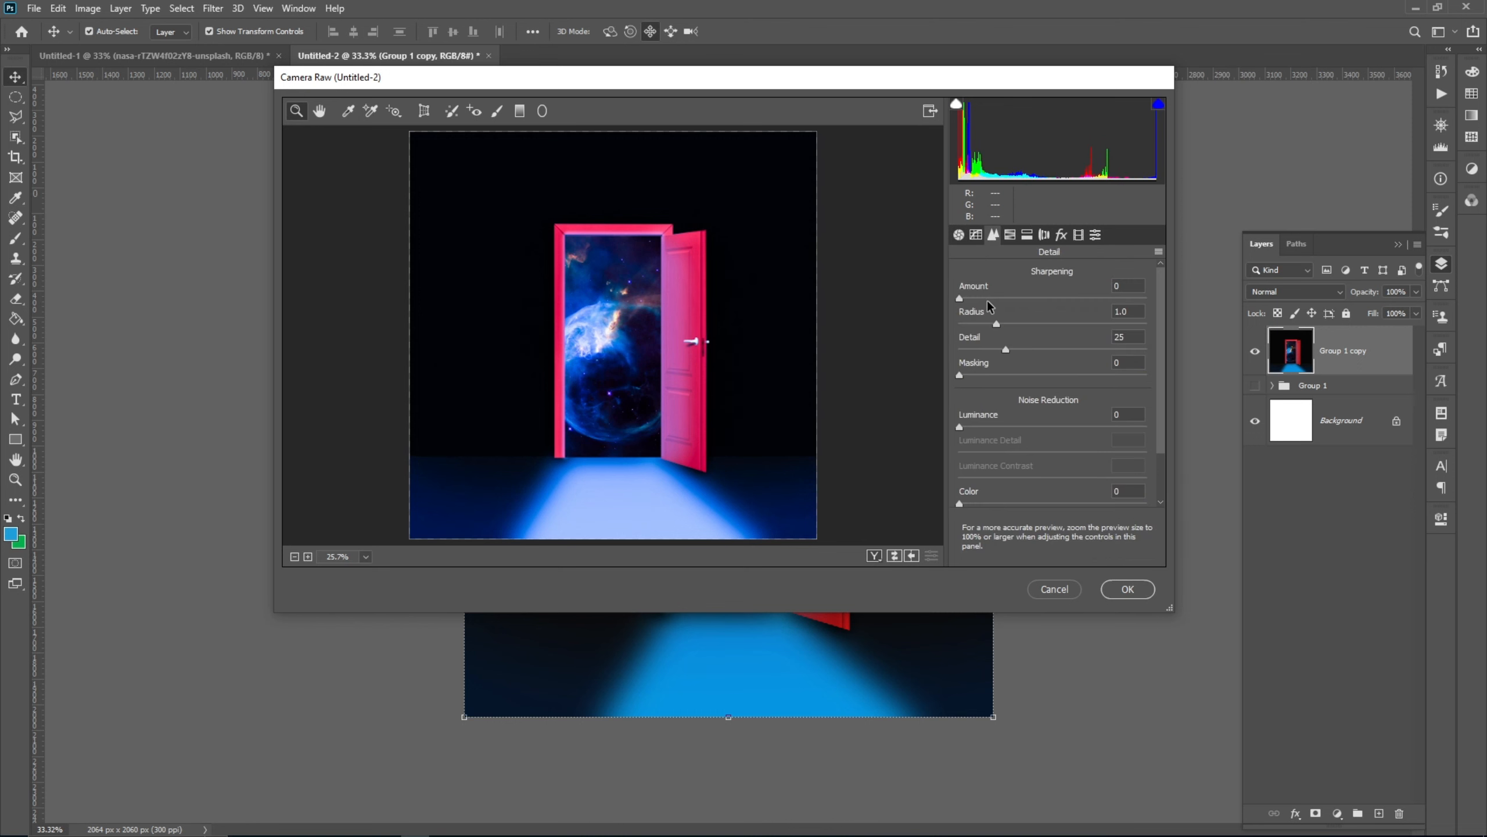
{"action": "left_click", "coordinate": [1010, 234]}
{"action": "left_click_drag", "start_coordinate": [1044, 333], "coordinate": [1046, 358]}
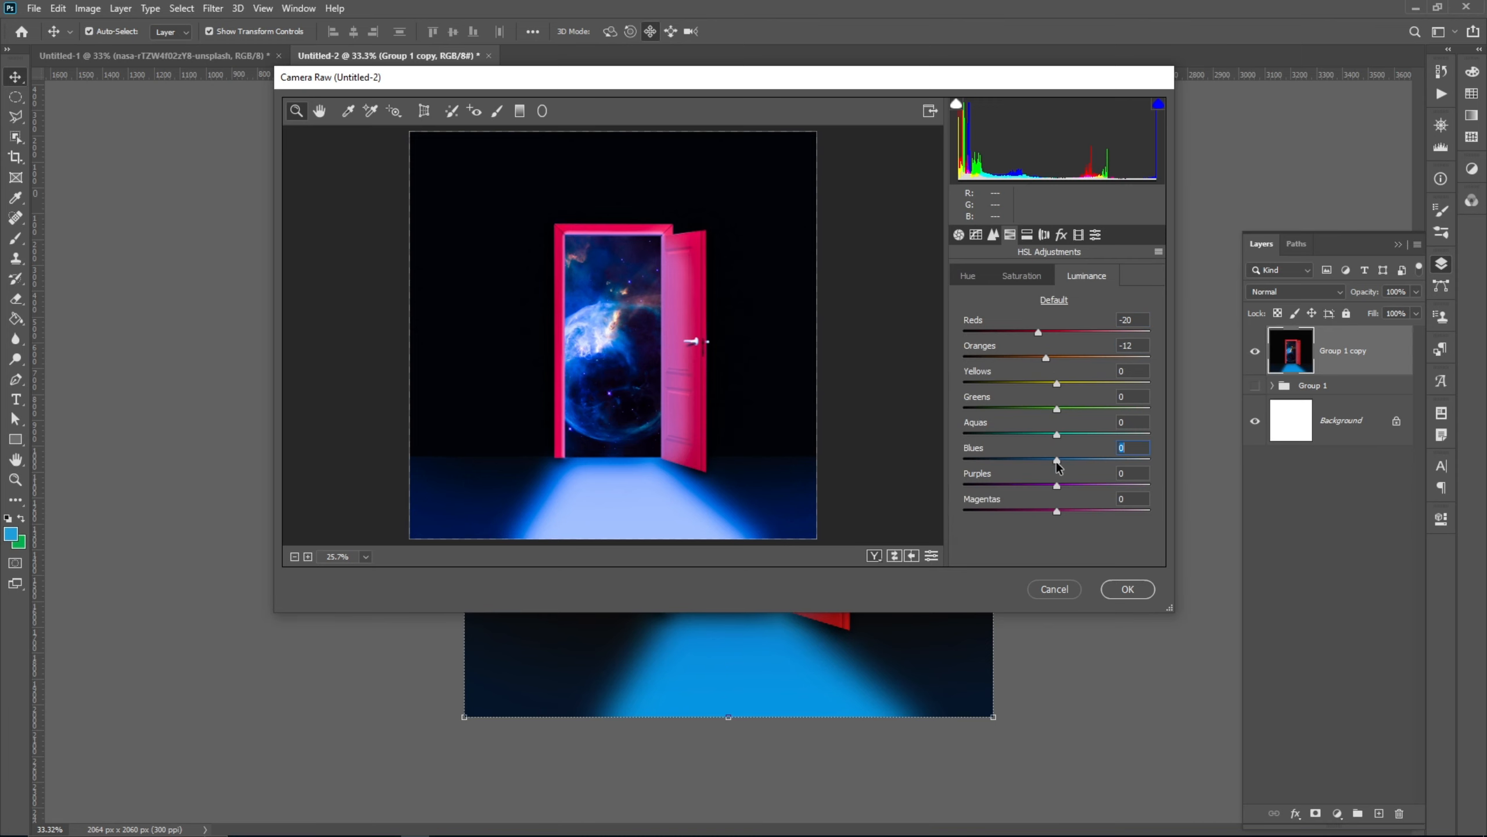
{"action": "left_click_drag", "start_coordinate": [1056, 461], "coordinate": [1072, 460]}
{"action": "left_click", "coordinate": [1128, 588]}
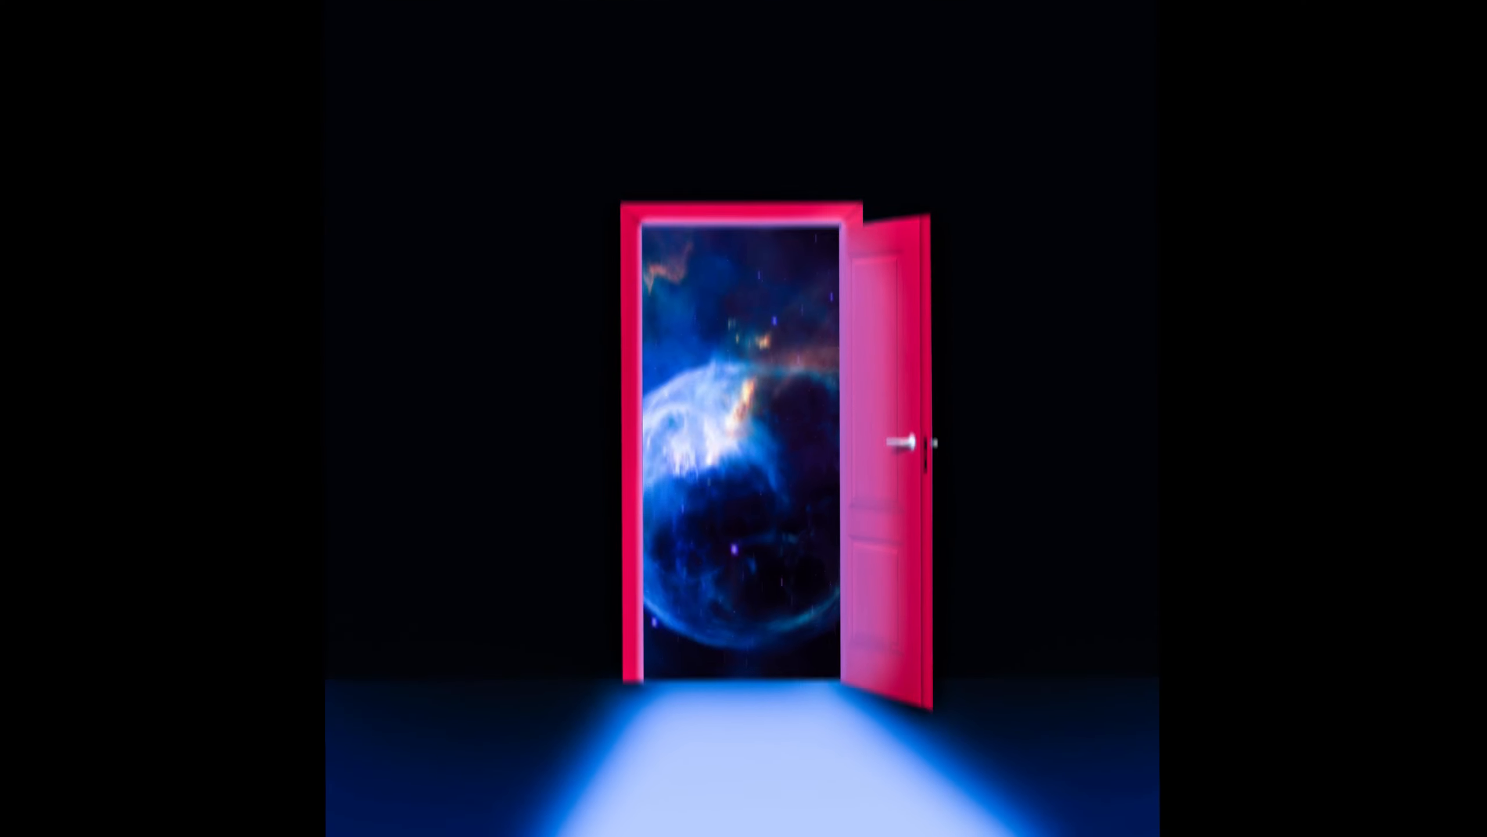